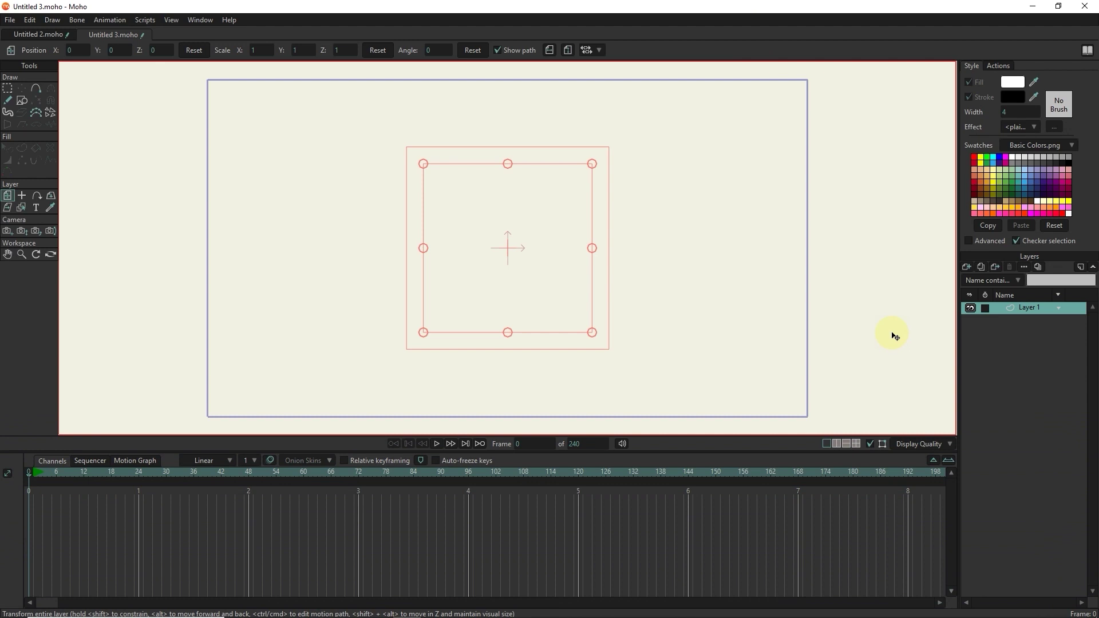
With Auto-stroke off, draw a white-filled rectangle that extends past every edge of the frame.
left_click(22, 102)
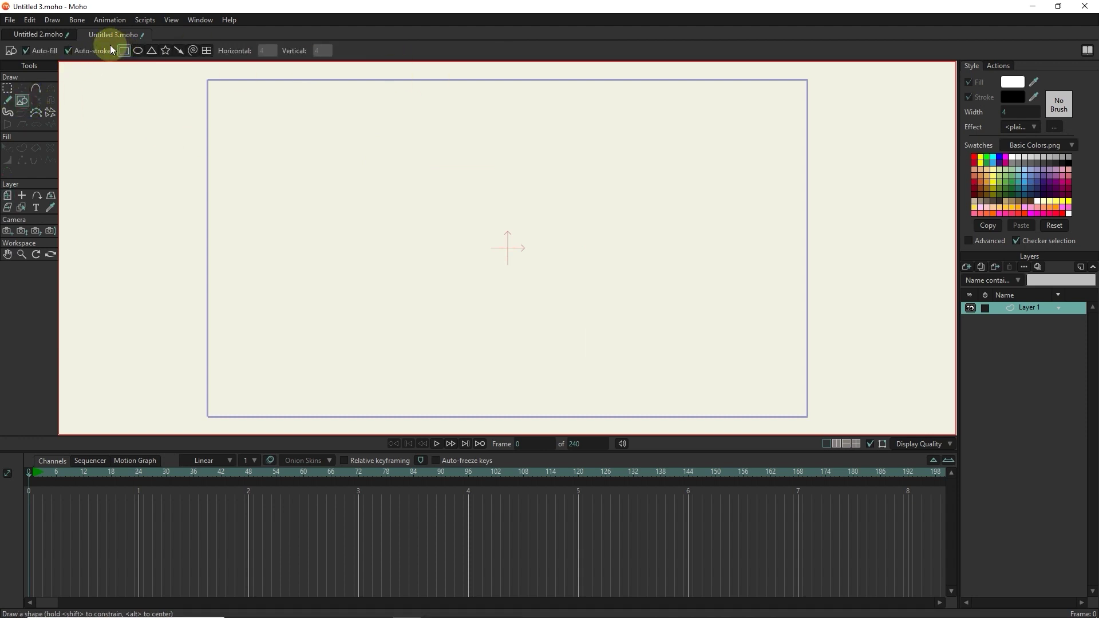
left_click(68, 51)
scroll(765, 199, "down", 2)
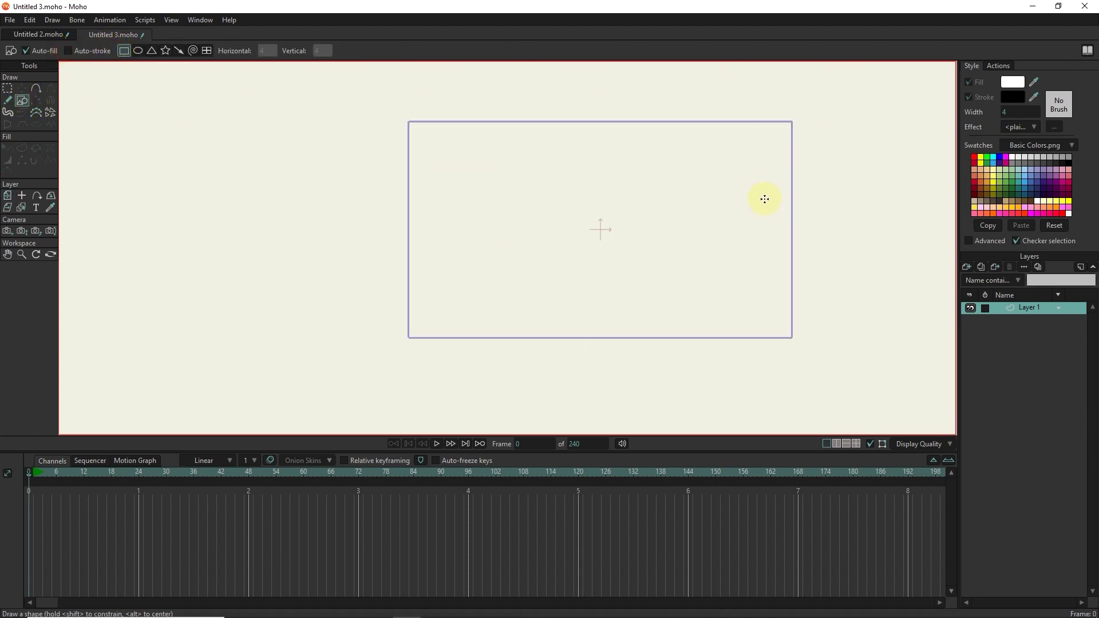
mouse_move(852, 72)
left_mouse_down()
mouse_move(464, 304)
mouse_move(370, 385)
mouse_move(331, 397)
left_mouse_up()
scroll(599, 233, "up", 1)
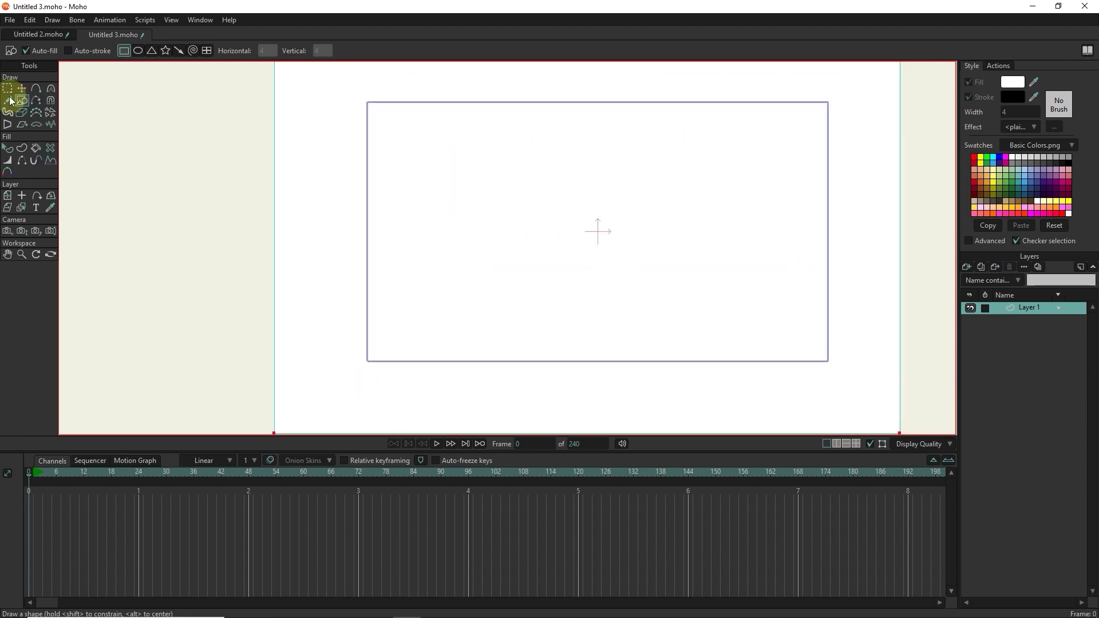
Select the white rectangle and give it a Gradient fill effect.
left_click(8, 148)
left_click(579, 208)
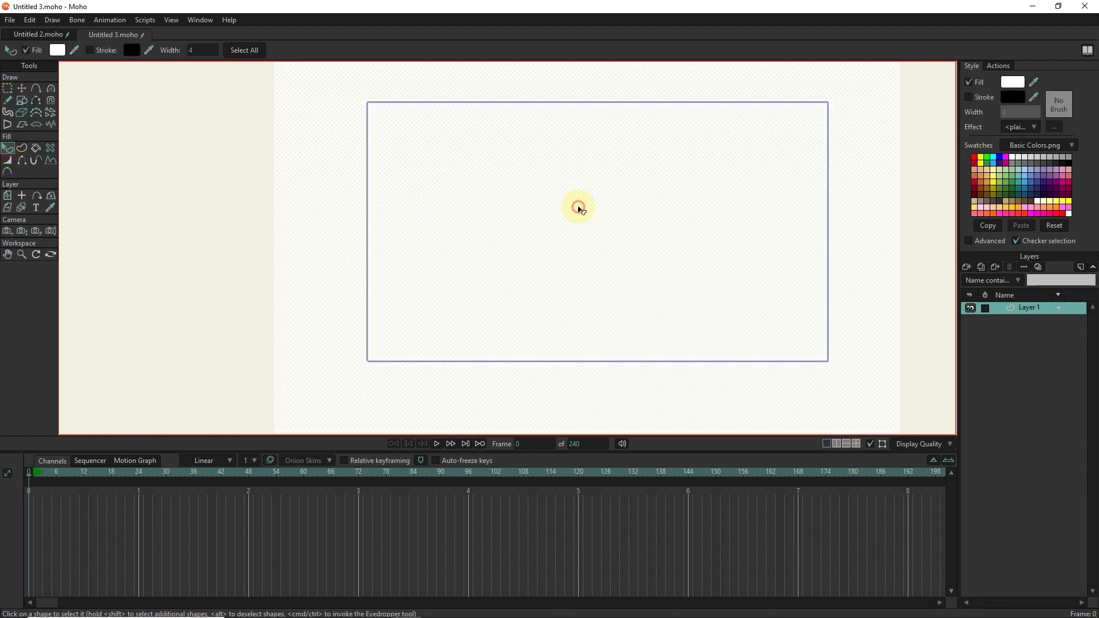
left_click(1015, 126)
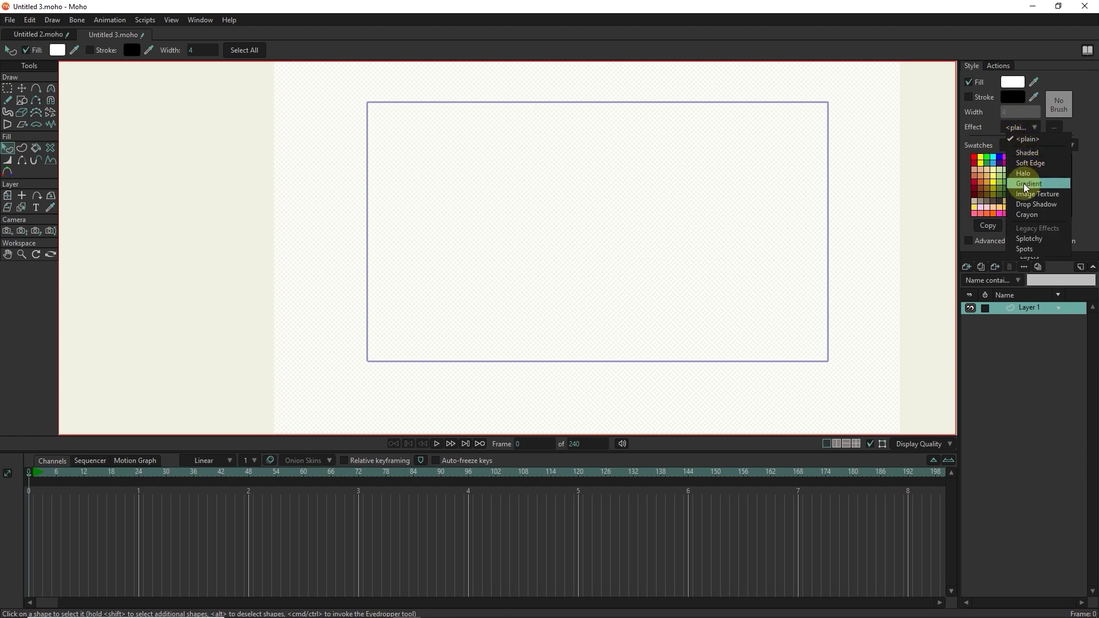
left_click(997, 185)
Set the gradient stops to dark red and black, then stretch the gradient down to the frame bottom.
left_click(618, 366)
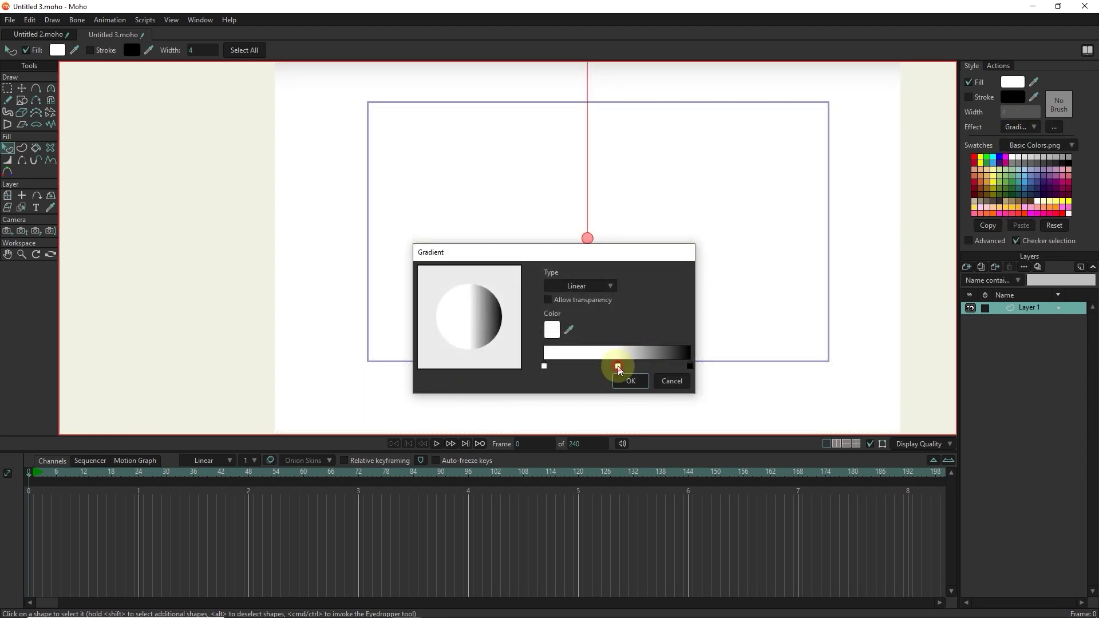
left_click_drag(617, 366, 644, 360)
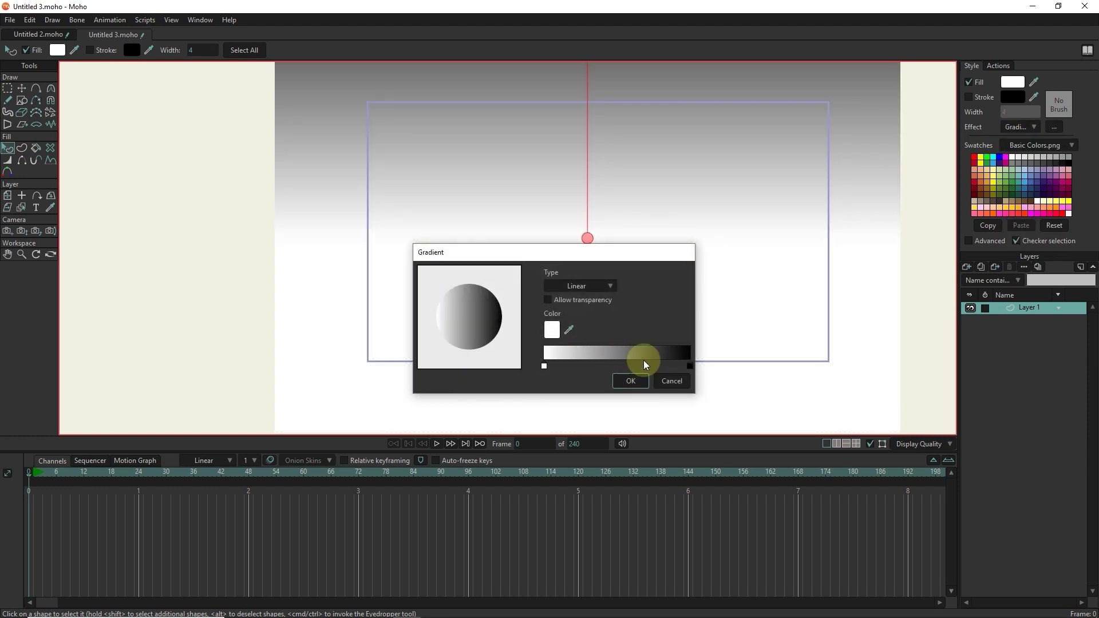
double_click(689, 366)
left_click_drag(804, 351, 824, 367)
left_click(850, 444)
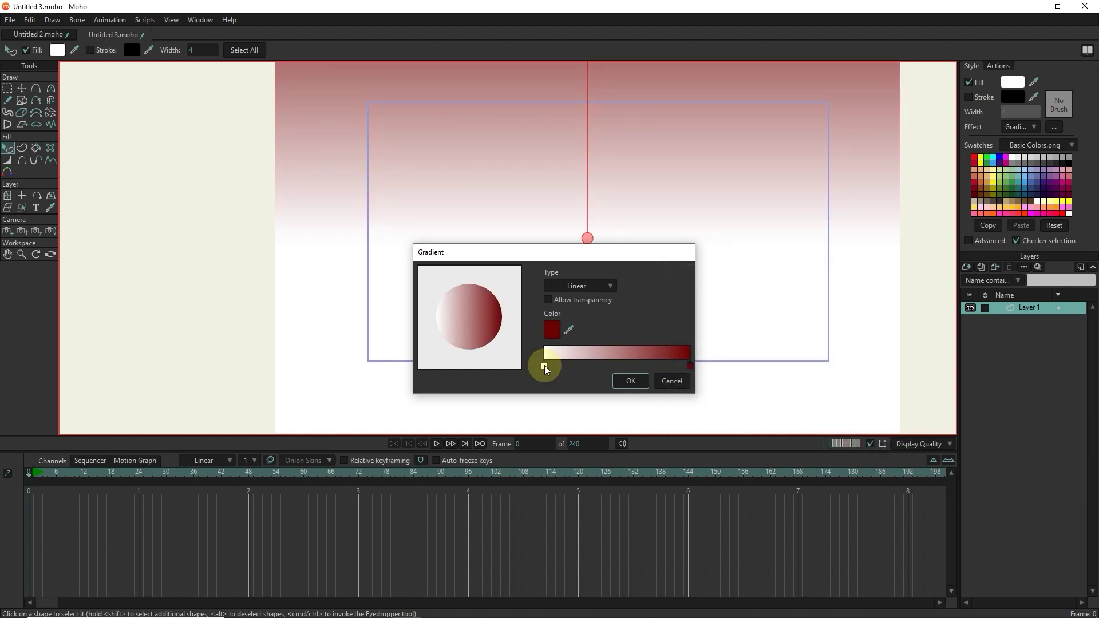
left_click(545, 367)
left_click(553, 329)
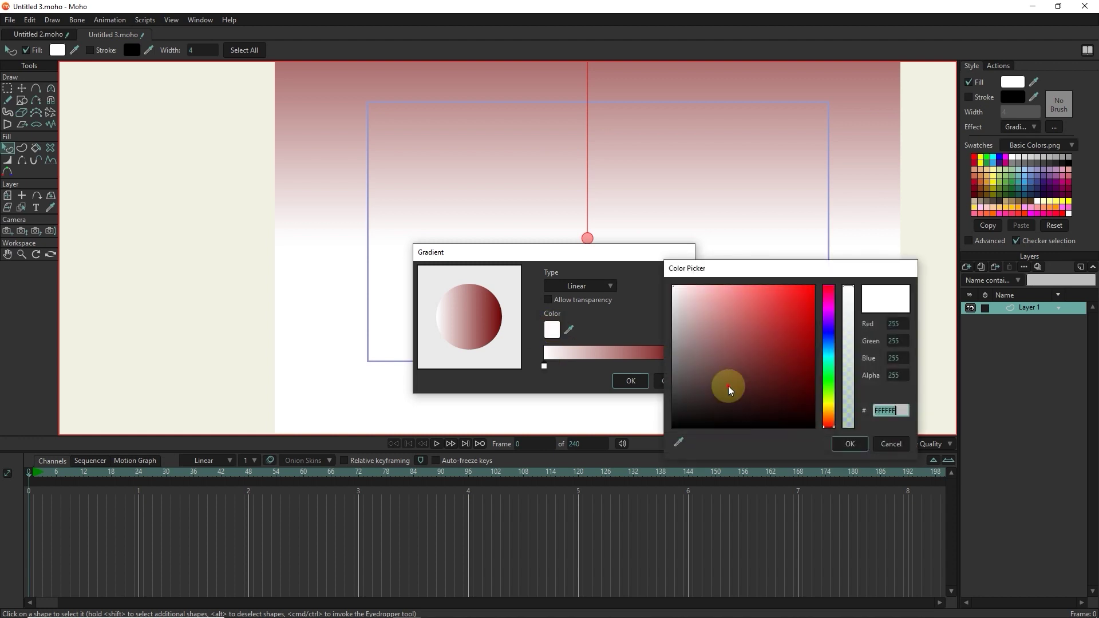
left_click_drag(728, 386, 624, 444)
left_click(837, 444)
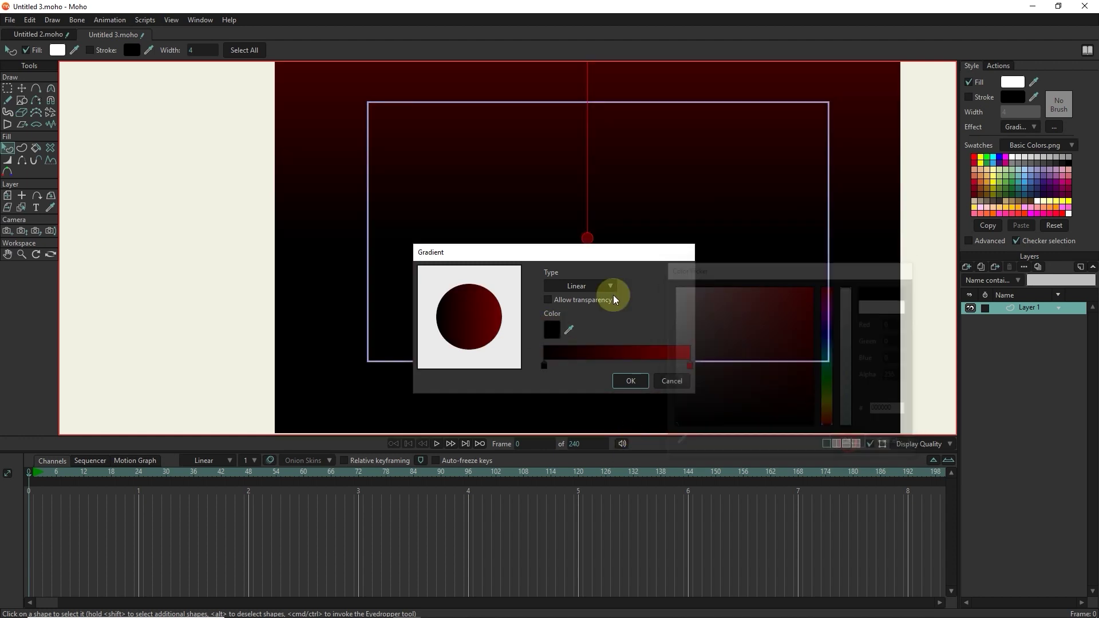
left_click(631, 379)
left_click_drag(589, 281, 584, 387)
left_click(911, 238)
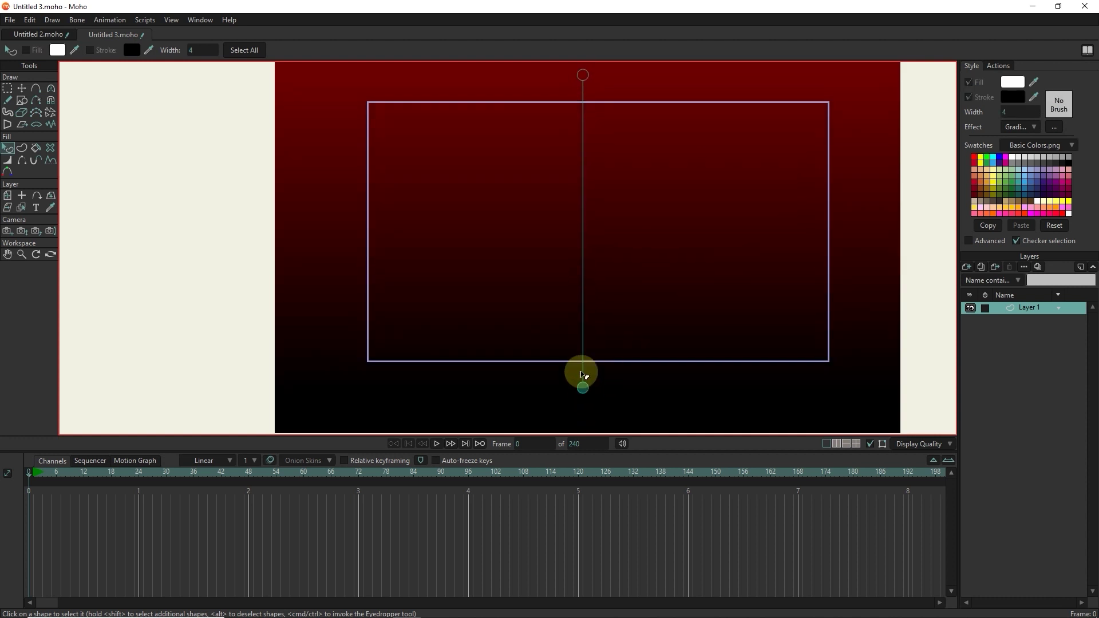
Add a Snow particle layer from the Particle Effects scripts.
left_click(7, 88)
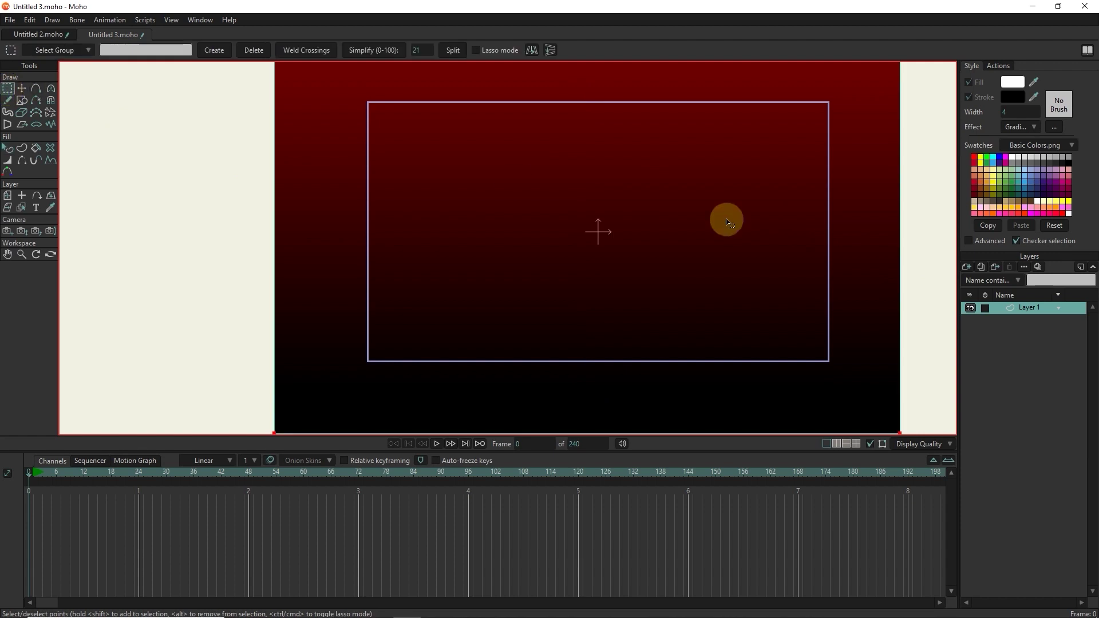
scroll(648, 224, "up", 2)
left_click(148, 20)
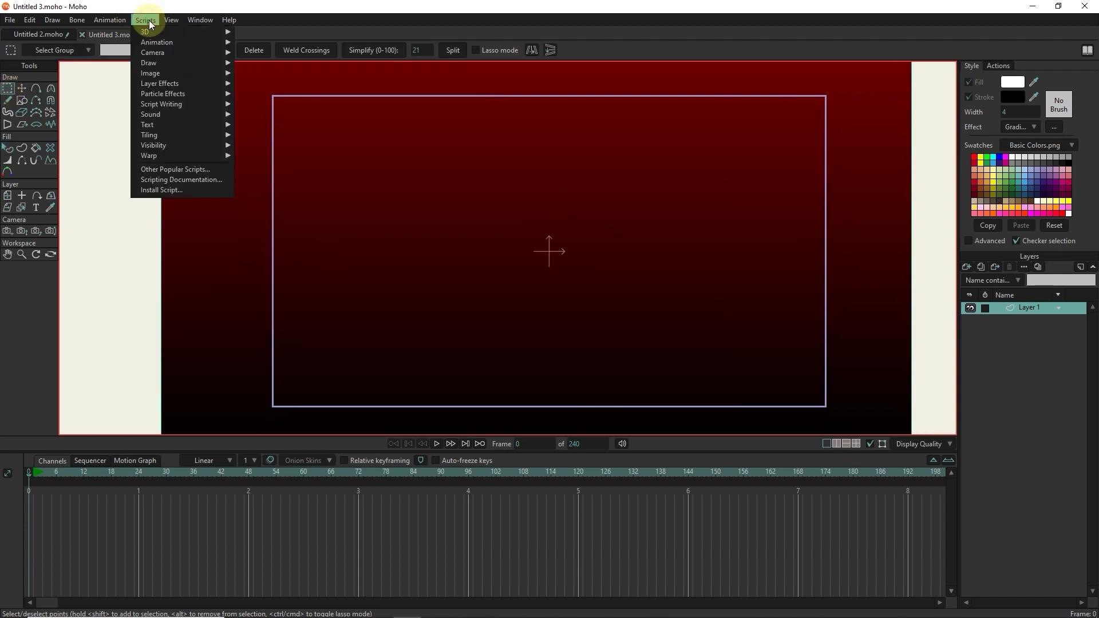
mouse_move(168, 94)
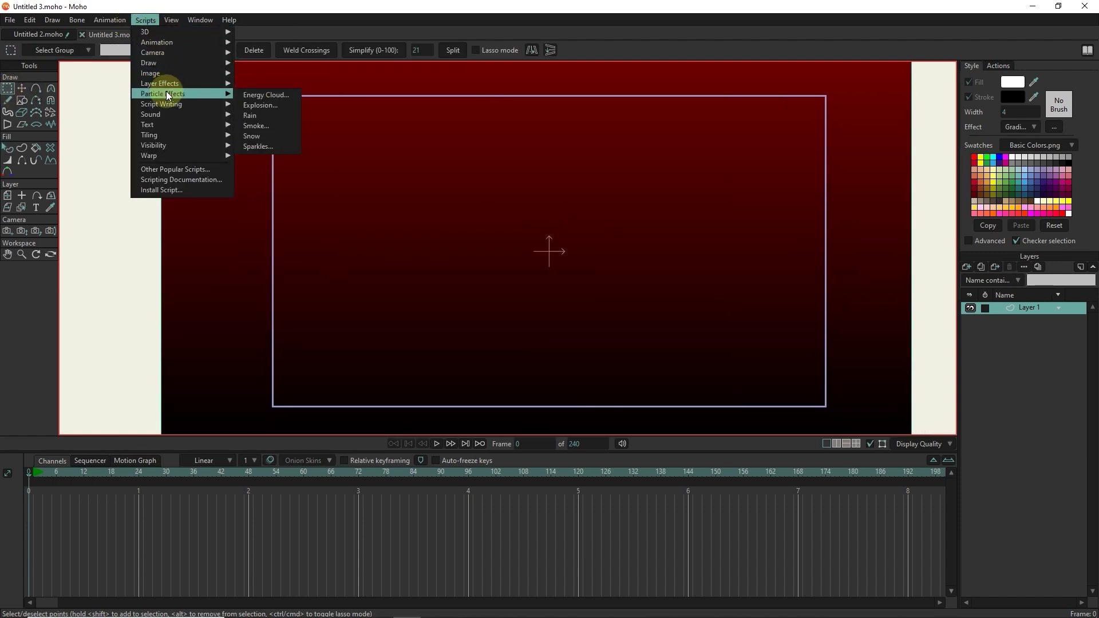
left_click(262, 137)
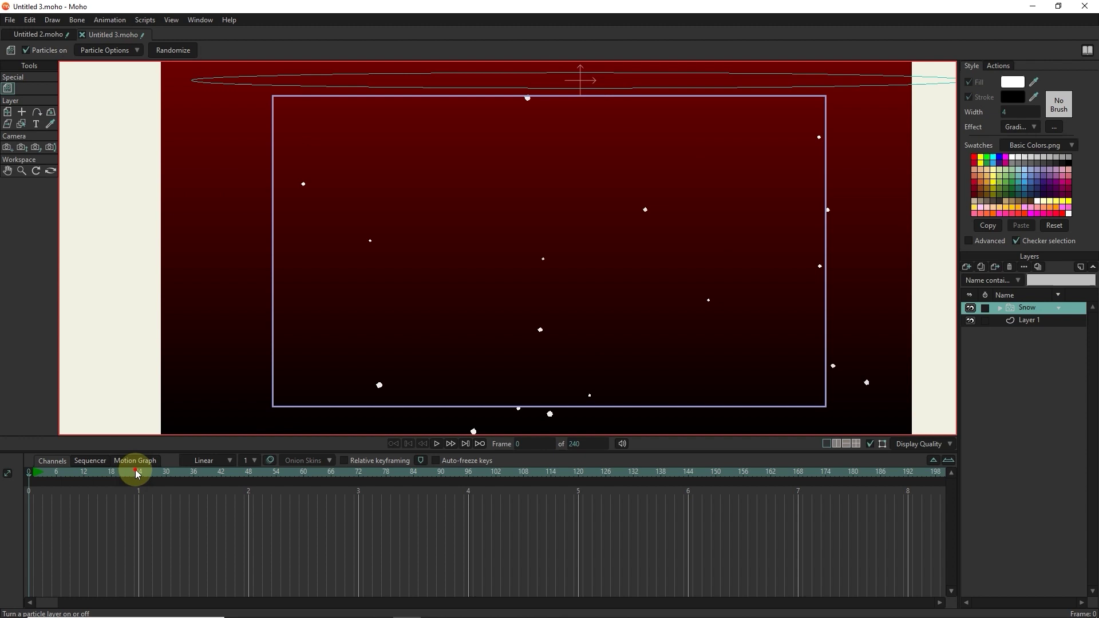
Render a preview of frame 39 with Ctrl+R, then close it.
left_click_drag(137, 471, 209, 471)
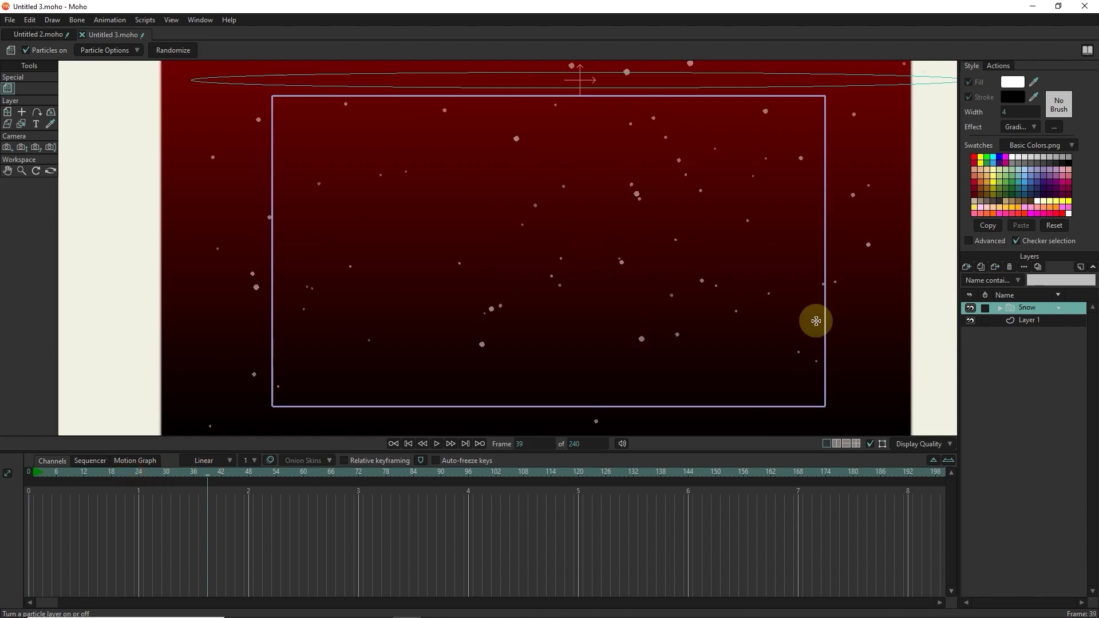
key("ctrl+r")
scroll(522, 184, "down", 5)
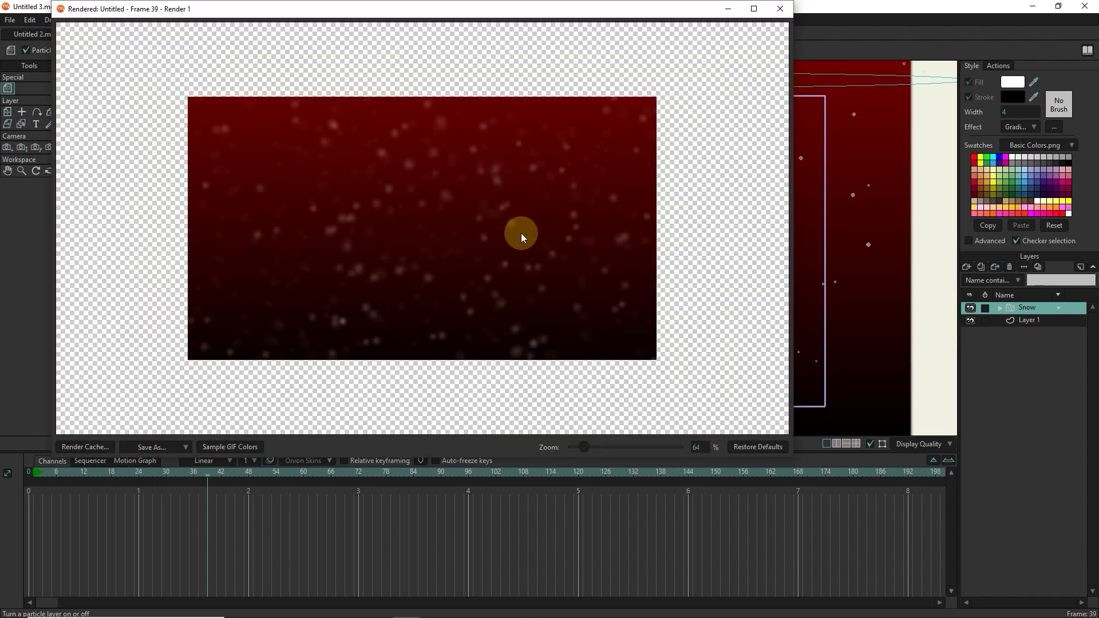
left_click(786, 10)
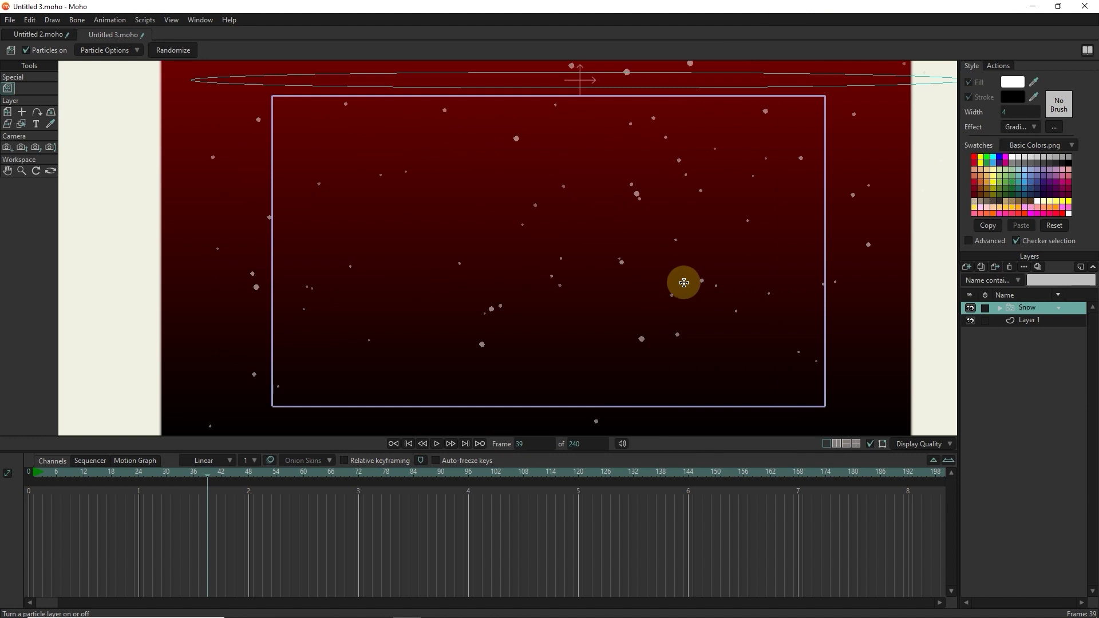
Delete particle layers p2 through p6 from the Snow group.
left_click(1001, 309)
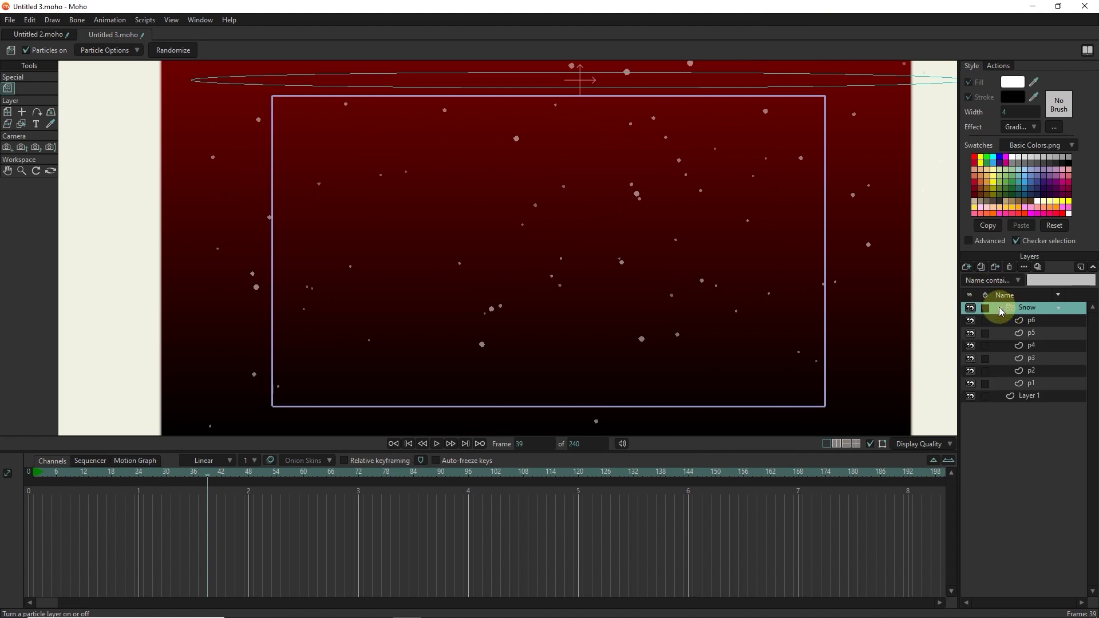
left_click(1036, 370)
left_click(1039, 319, "shift")
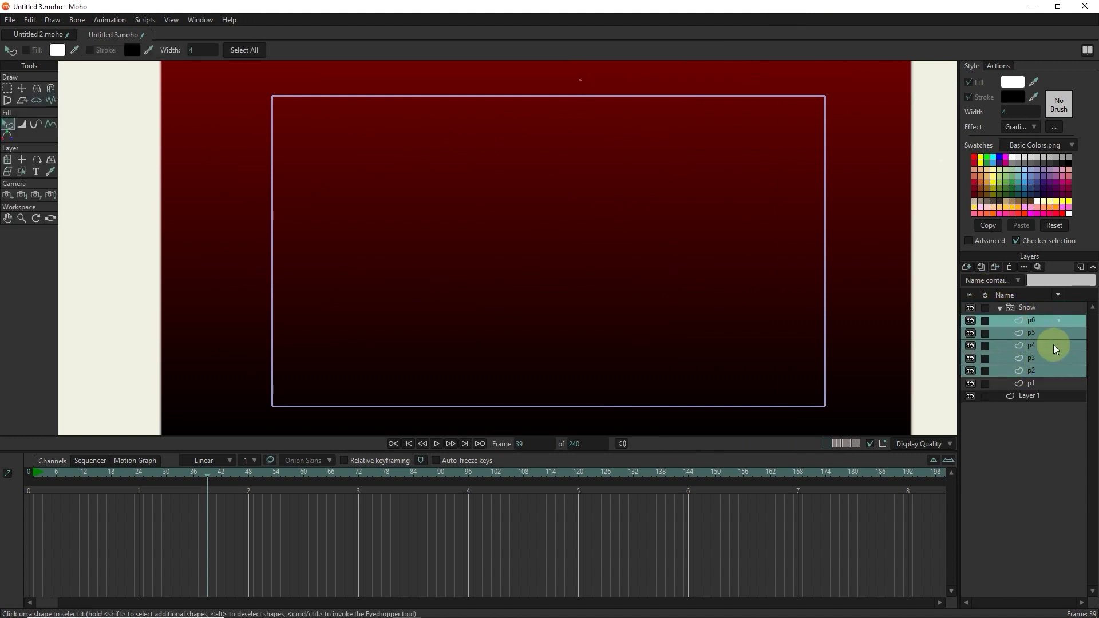
left_click(1009, 267)
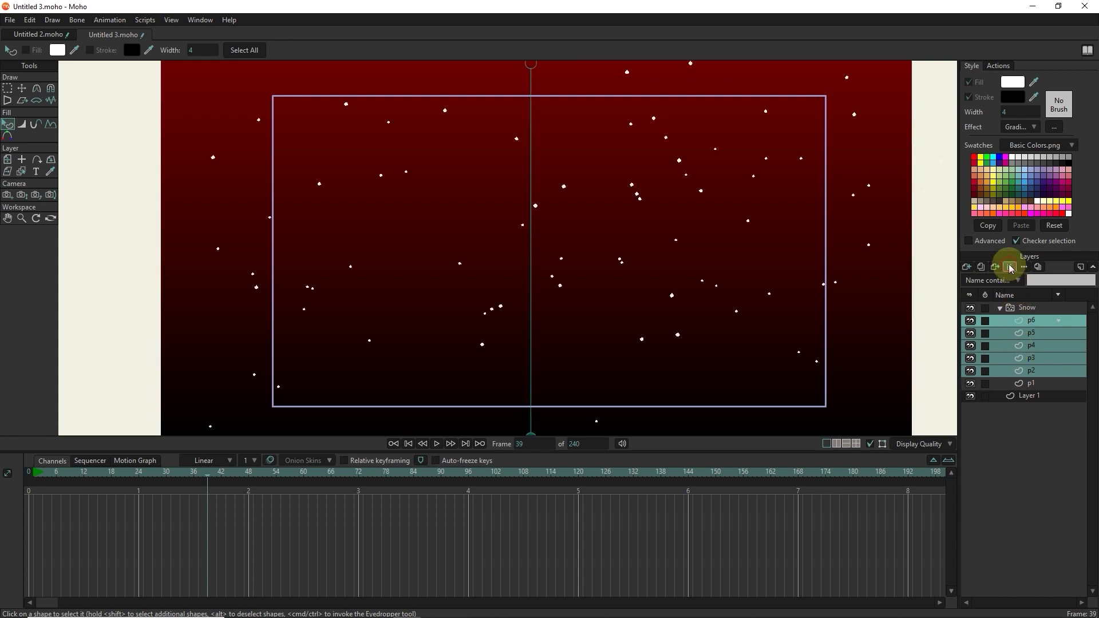
Select the remaining p1 layer and zoom in on its flake shape.
left_click(1028, 321)
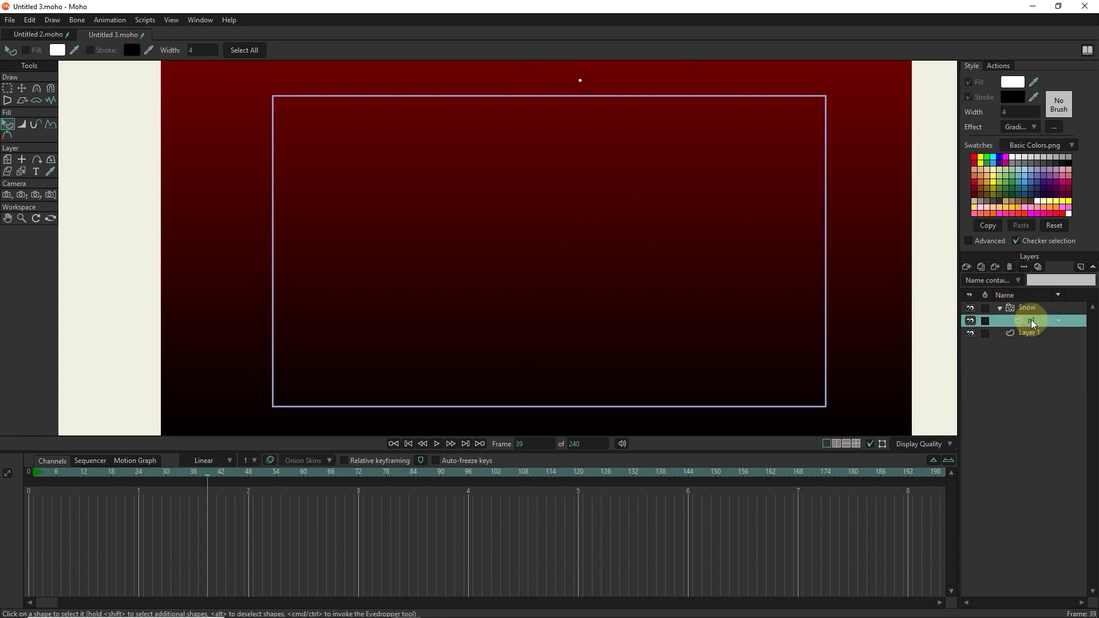
mouse_move(587, 78)
left_mouse_down()
mouse_move(568, 171)
mouse_move(576, 160)
mouse_move(531, 211)
mouse_move(560, 228)
left_mouse_up()
scroll(574, 166, "up", 3)
scroll(572, 168, "up", 2)
left_click(7, 88)
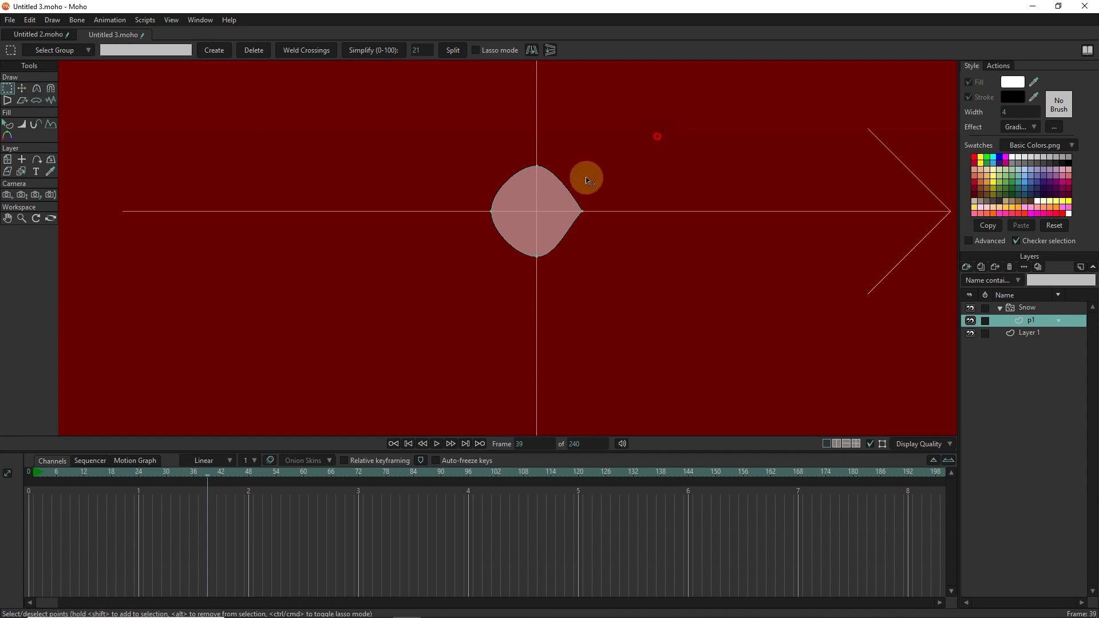
Smooth all of the p1 blob's points with the Curvature tool, including at frame 0.
left_click_drag(664, 130, 469, 318)
left_click(36, 88)
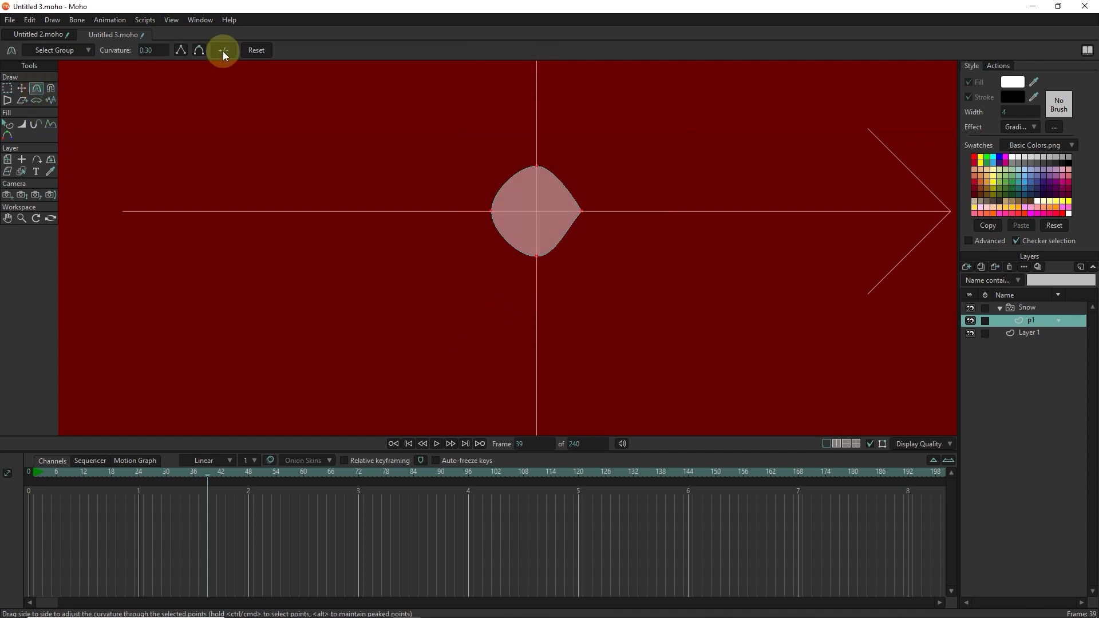
left_click(199, 51)
key("ctrl+shift+Left")
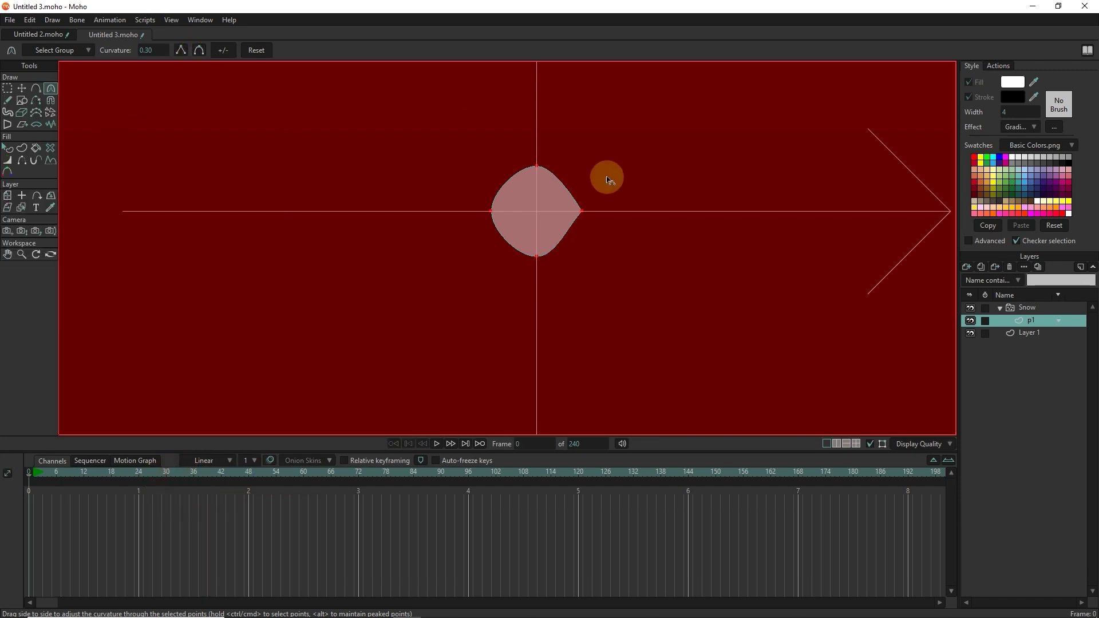
left_click(199, 51)
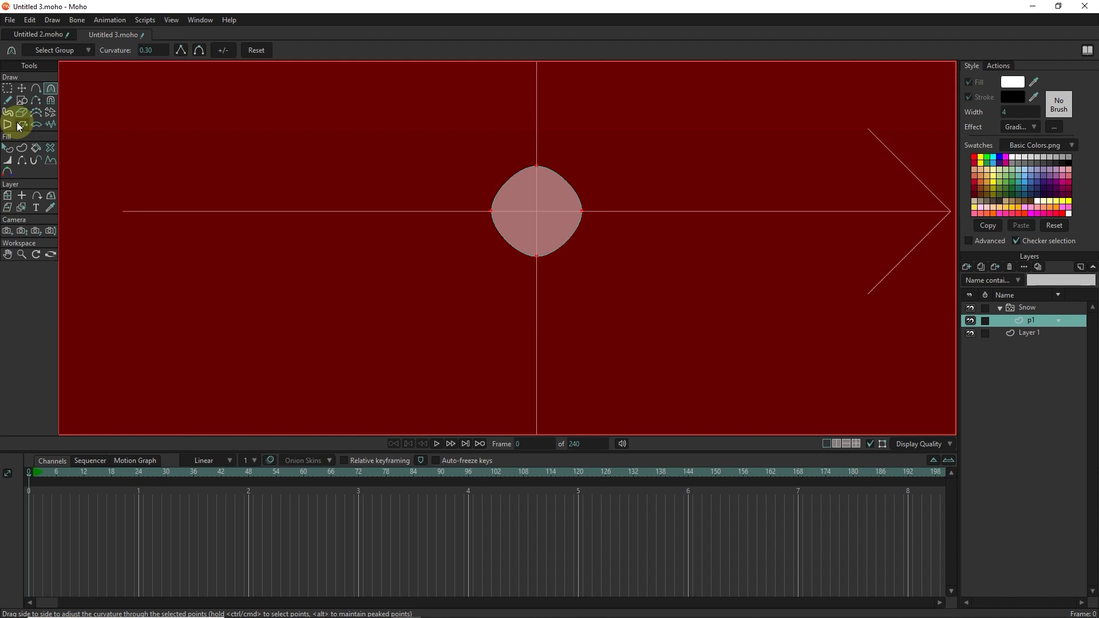
left_click(8, 148)
Give the blob a red fill with opacity 202.
left_click(550, 201)
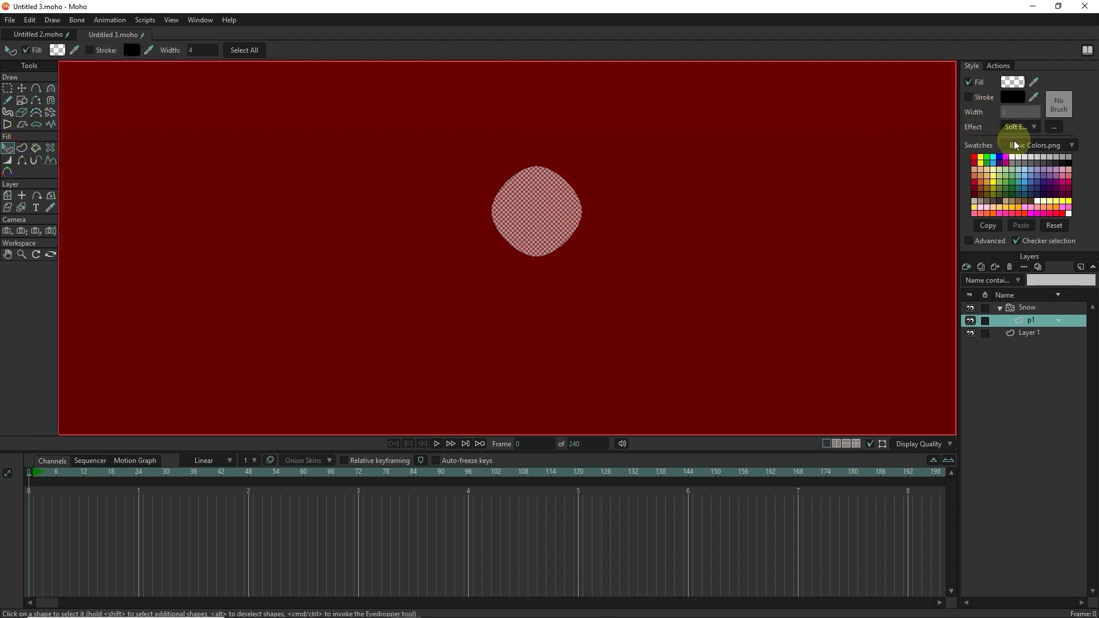
left_click(1013, 82)
left_click_drag(784, 289, 767, 284)
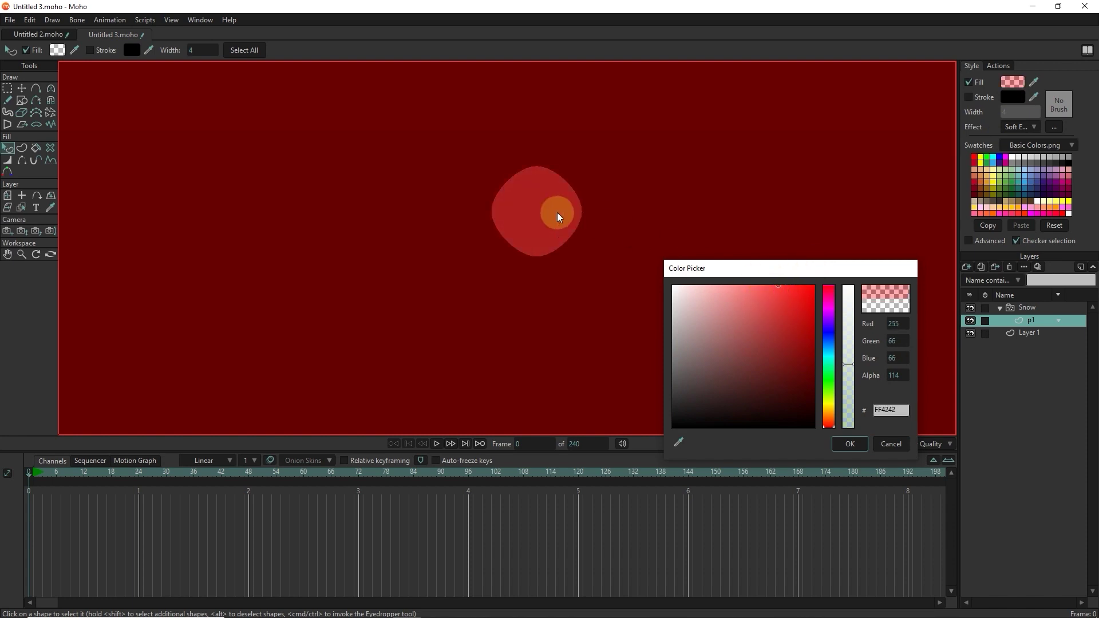
left_click(852, 315)
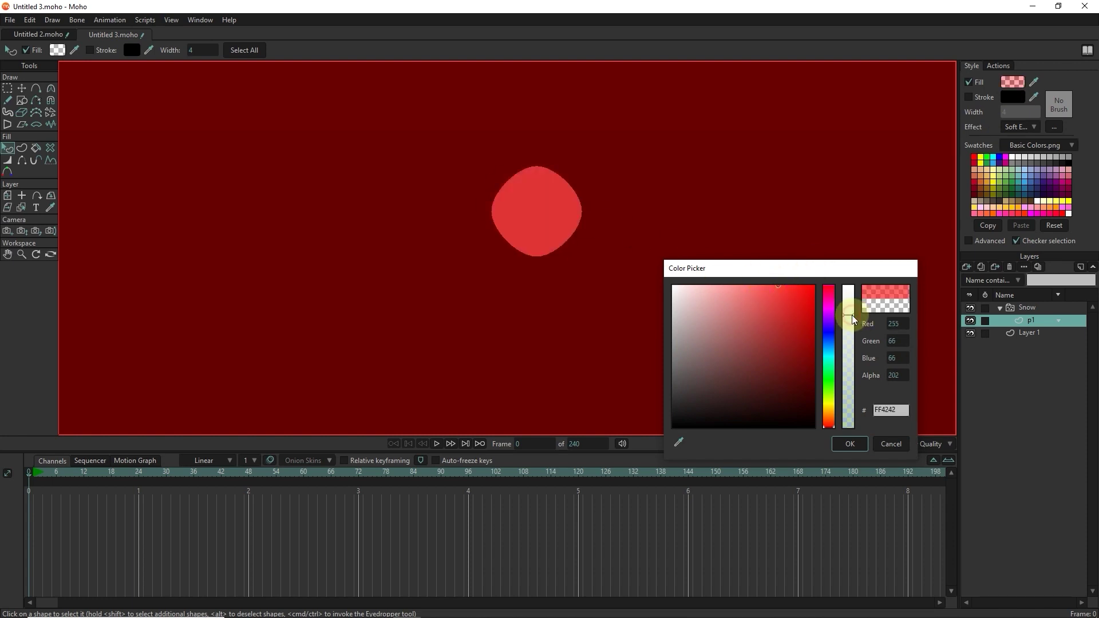
left_click(840, 446)
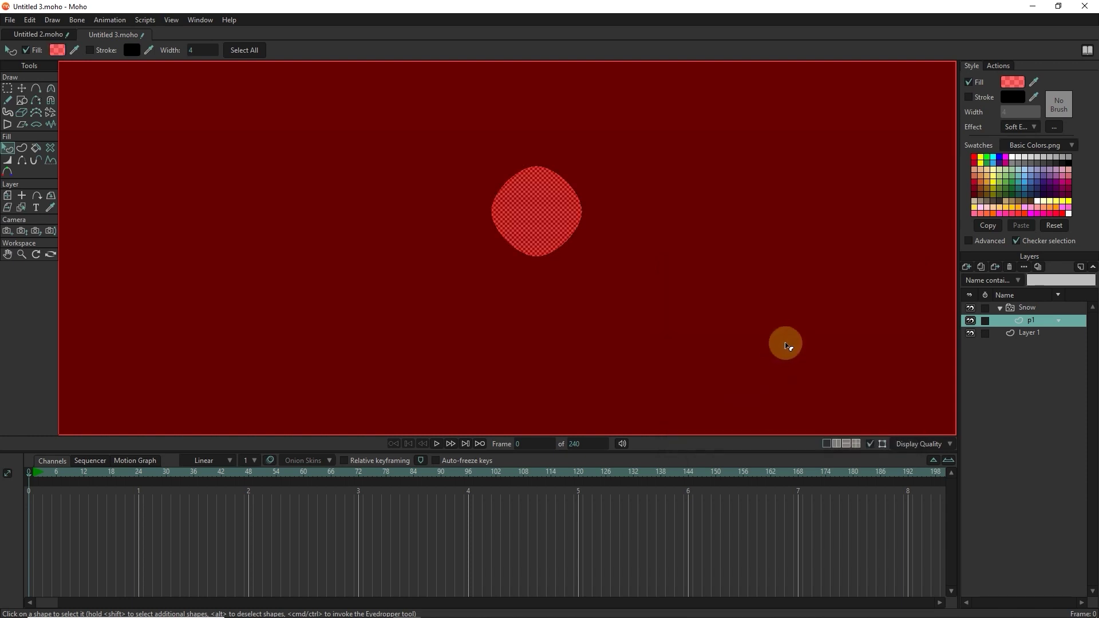
Set the fill's Soft Edge blur radius to 5 and check it in a render preview.
left_click(1054, 127)
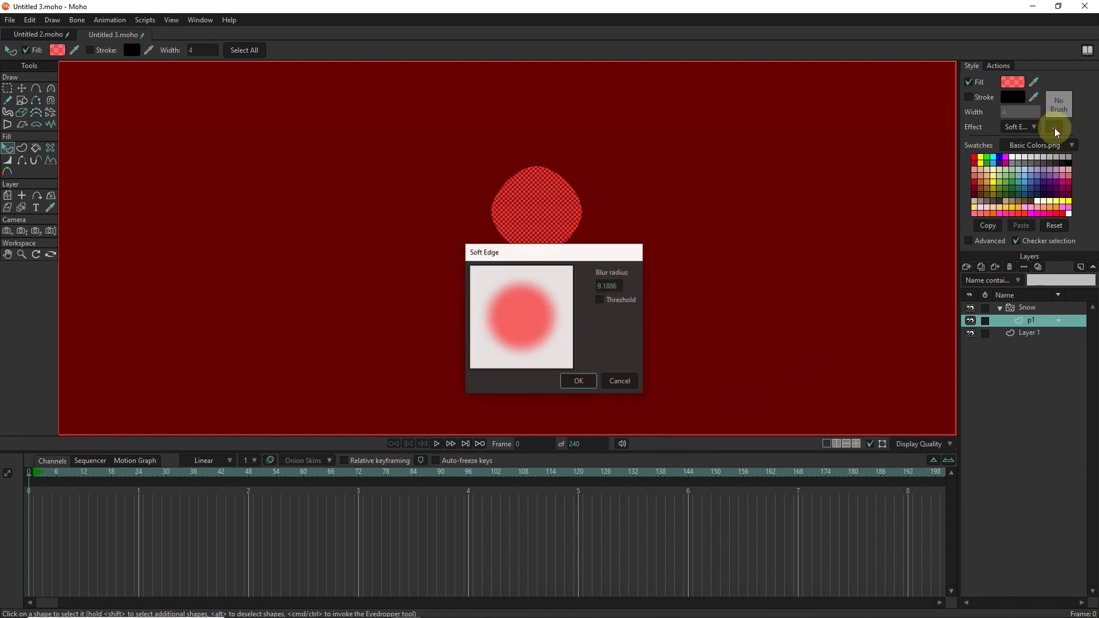
double_click(611, 287)
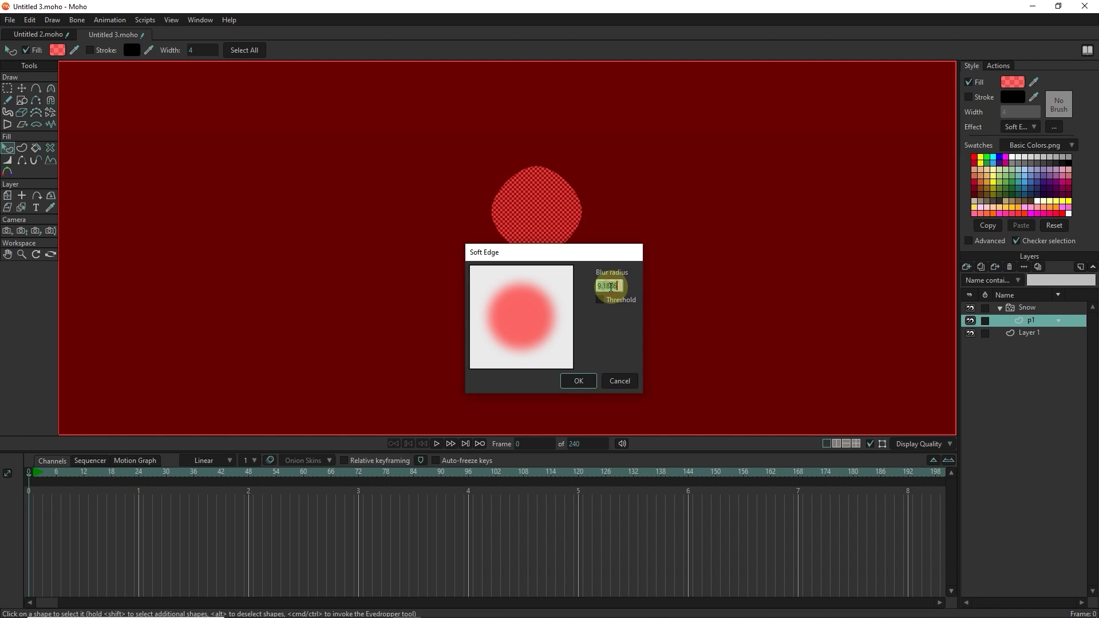
left_click(605, 333)
left_click(576, 380)
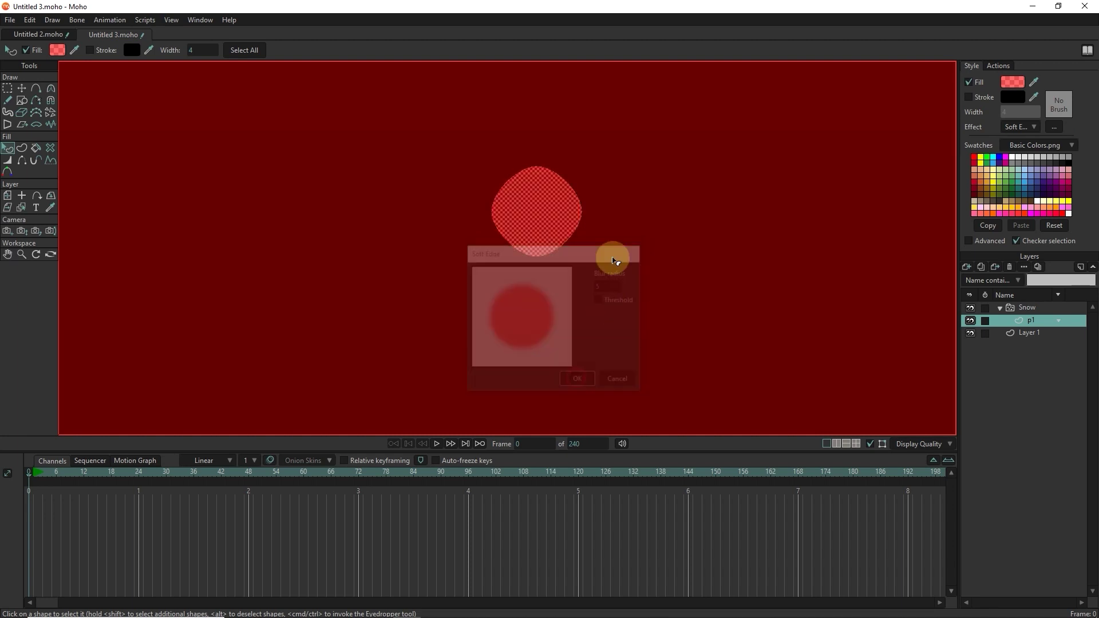
key("ctrl+r")
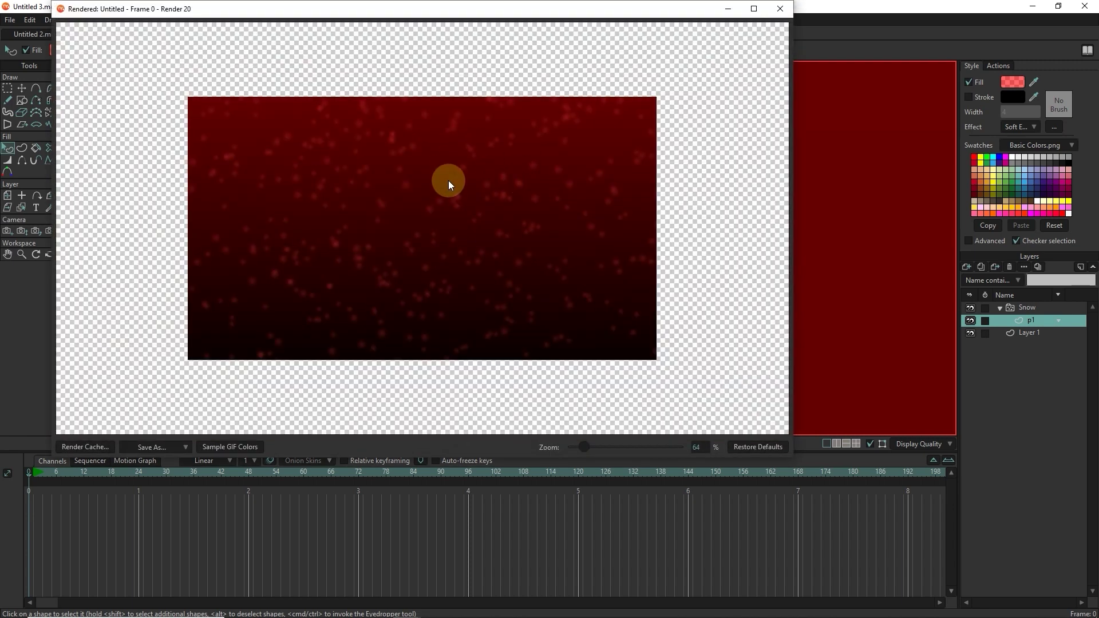
left_click(779, 9)
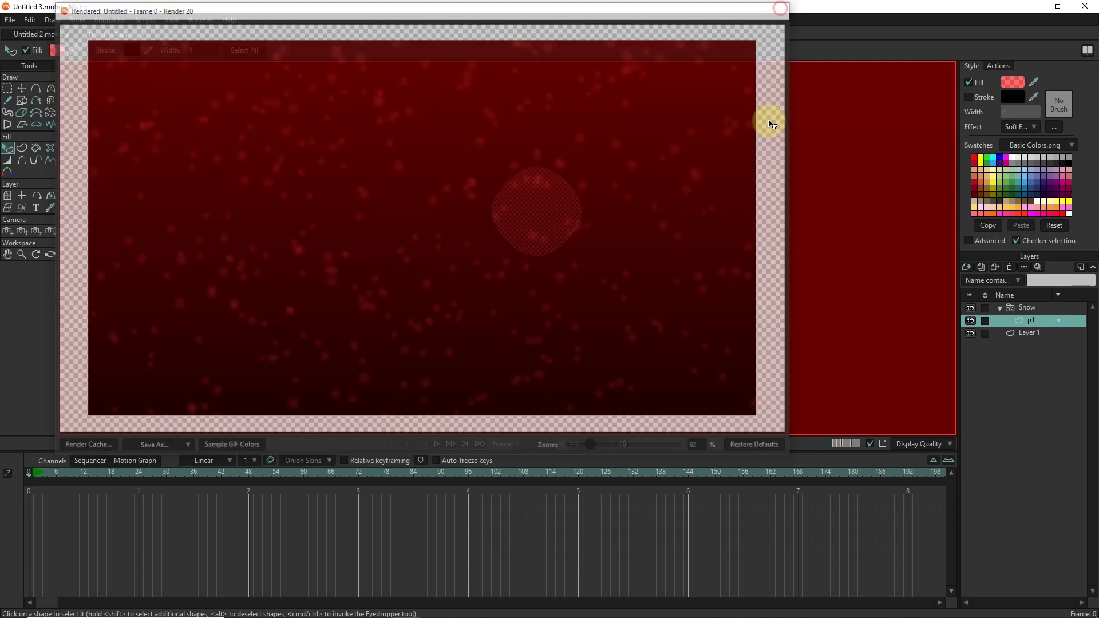
Copy and paste the red spark shape, then scale the pasted copy down.
left_click(22, 88)
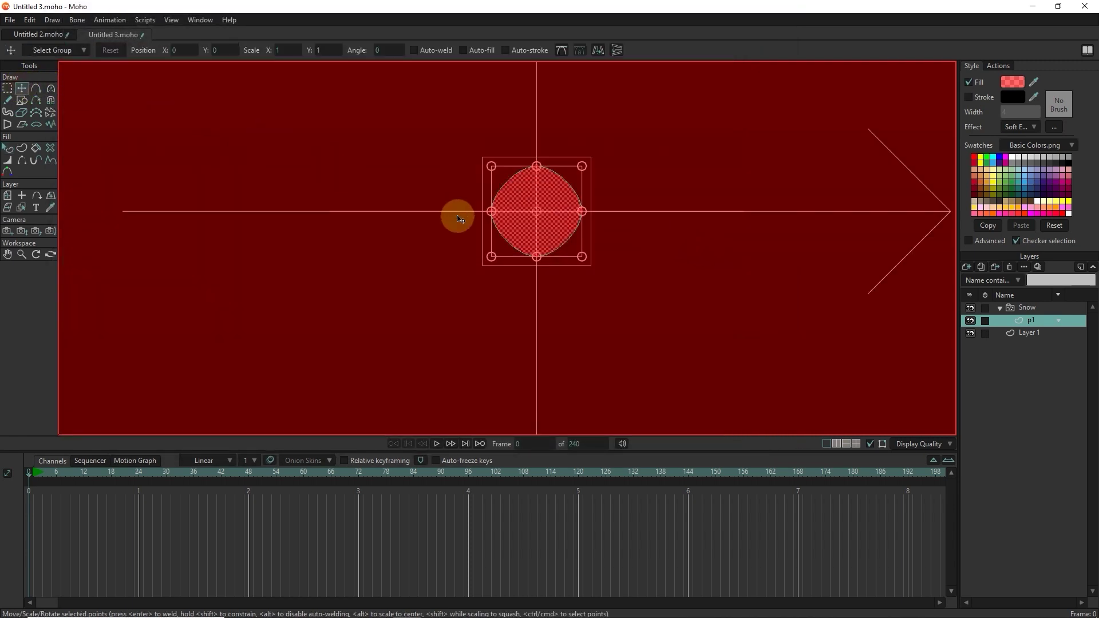
key("ctrl+c")
key("ctrl+v")
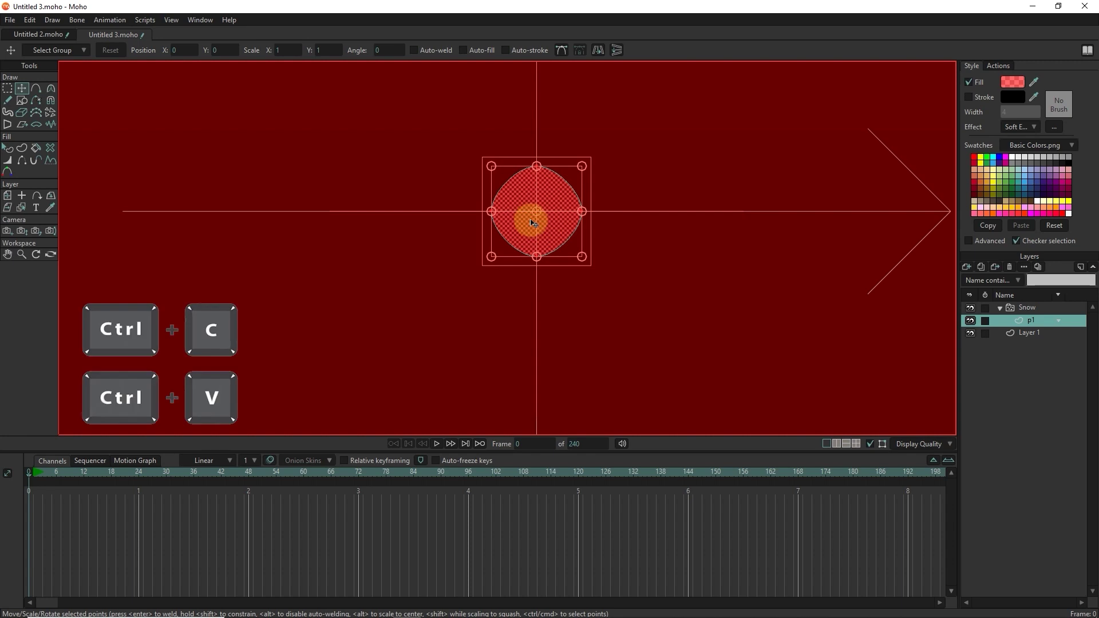
left_click(580, 252)
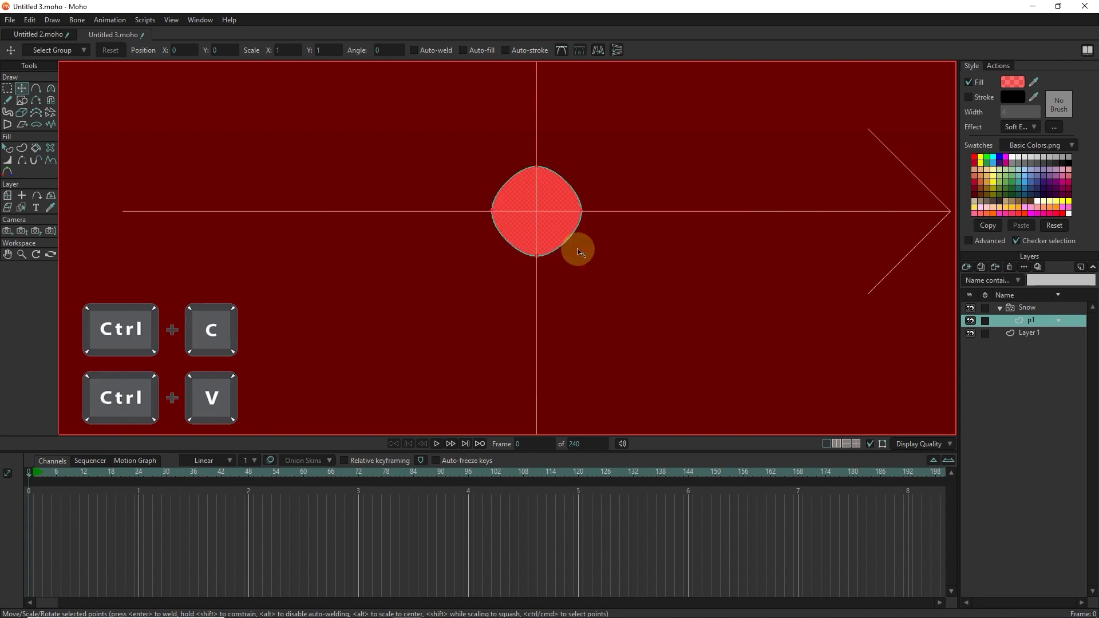
left_click_drag(579, 252, 570, 241)
left_click(532, 186)
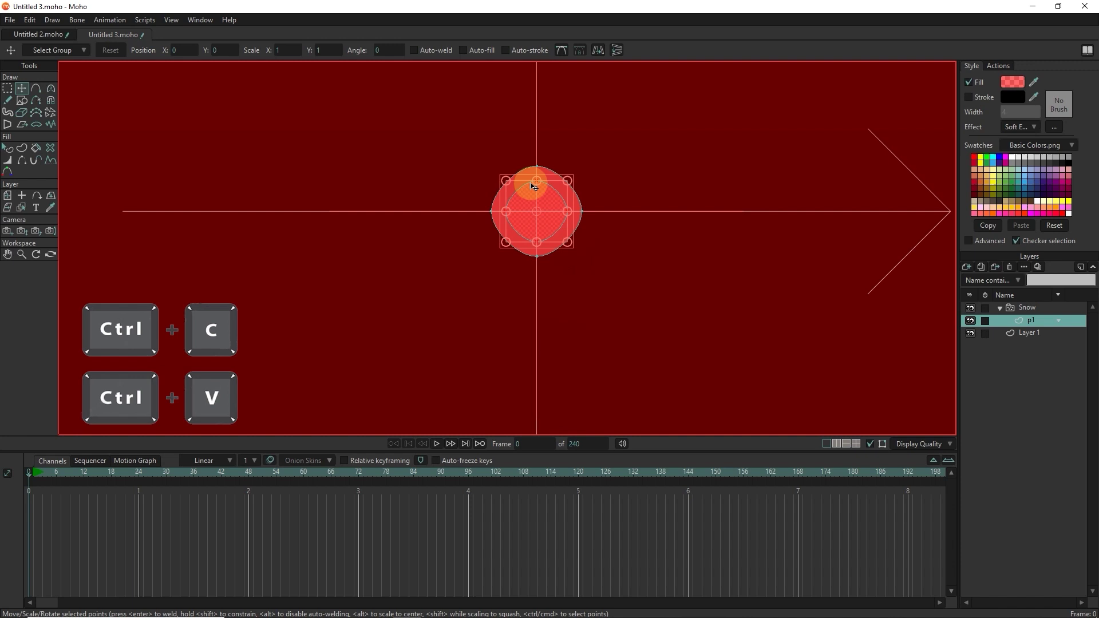
Centre the smaller copy inside the red shape and fill it opaque orange FFAE00.
left_click_drag(532, 186, 539, 210)
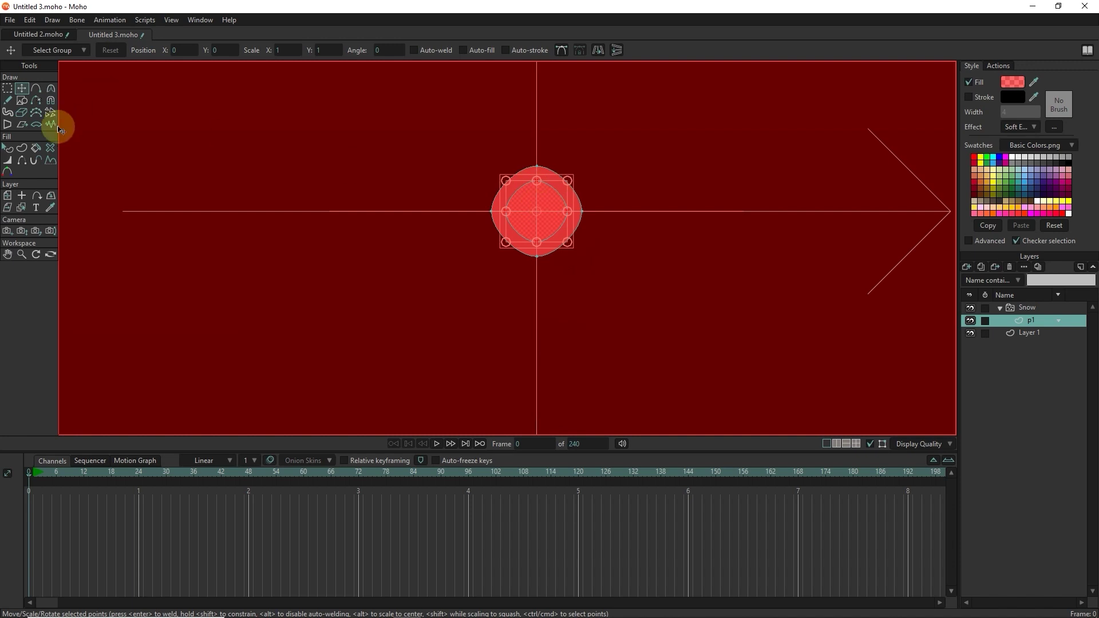
left_click(8, 149)
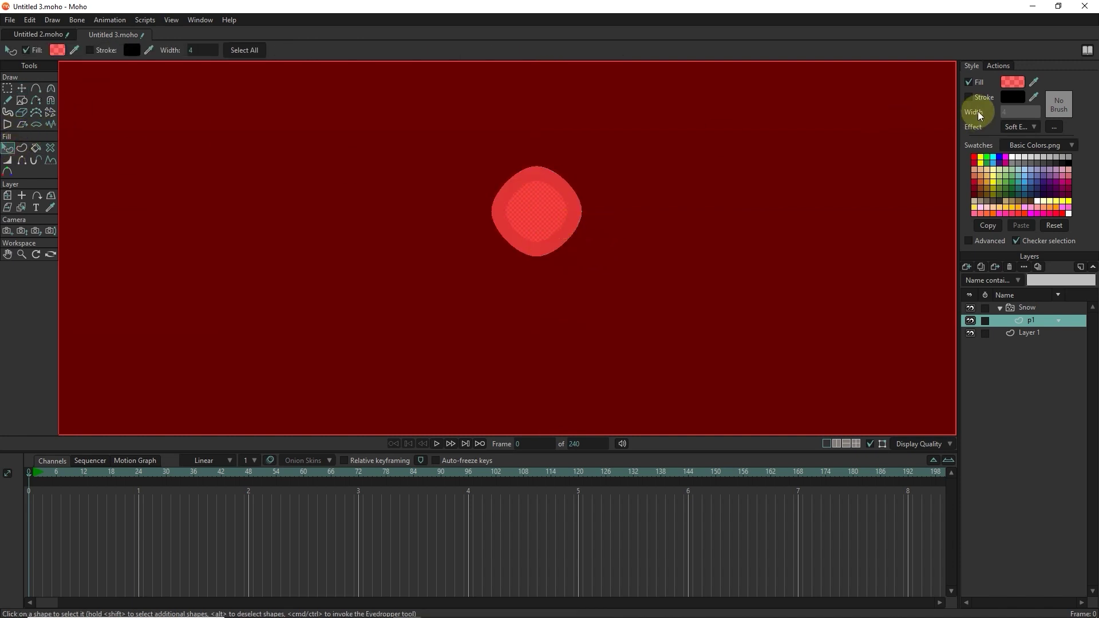
left_click(1012, 82)
left_click_drag(788, 384, 798, 278)
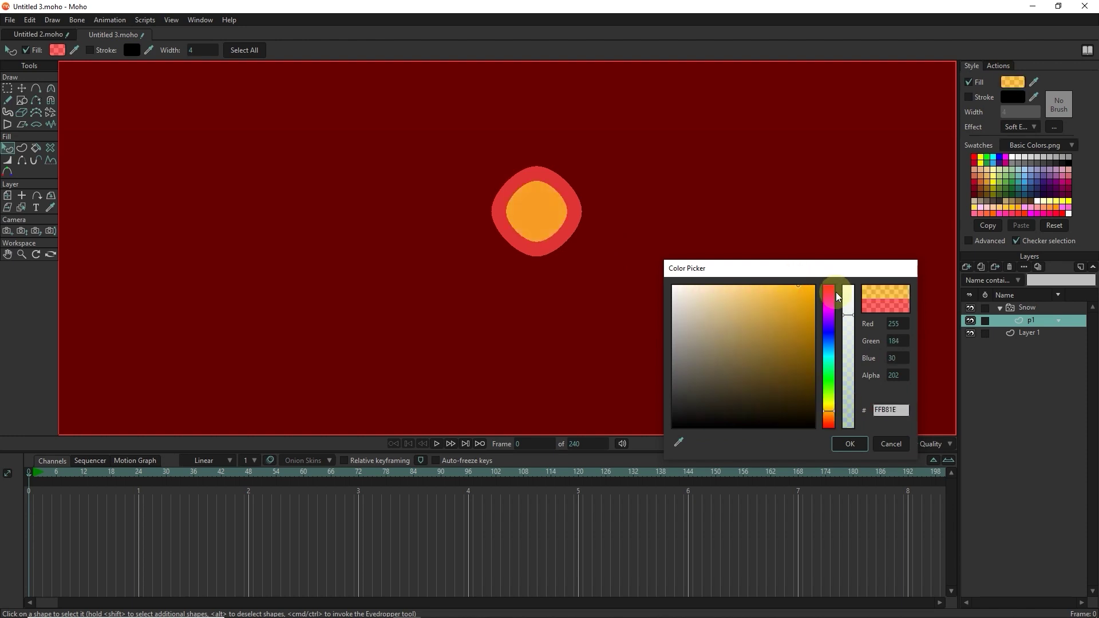
left_click(852, 295)
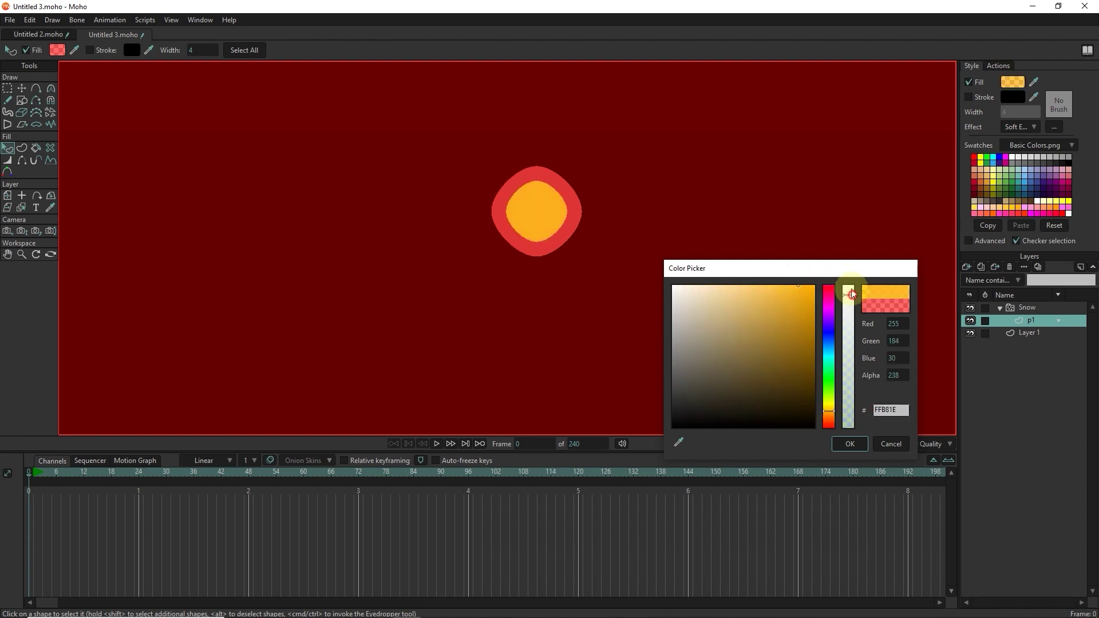
left_click(850, 444)
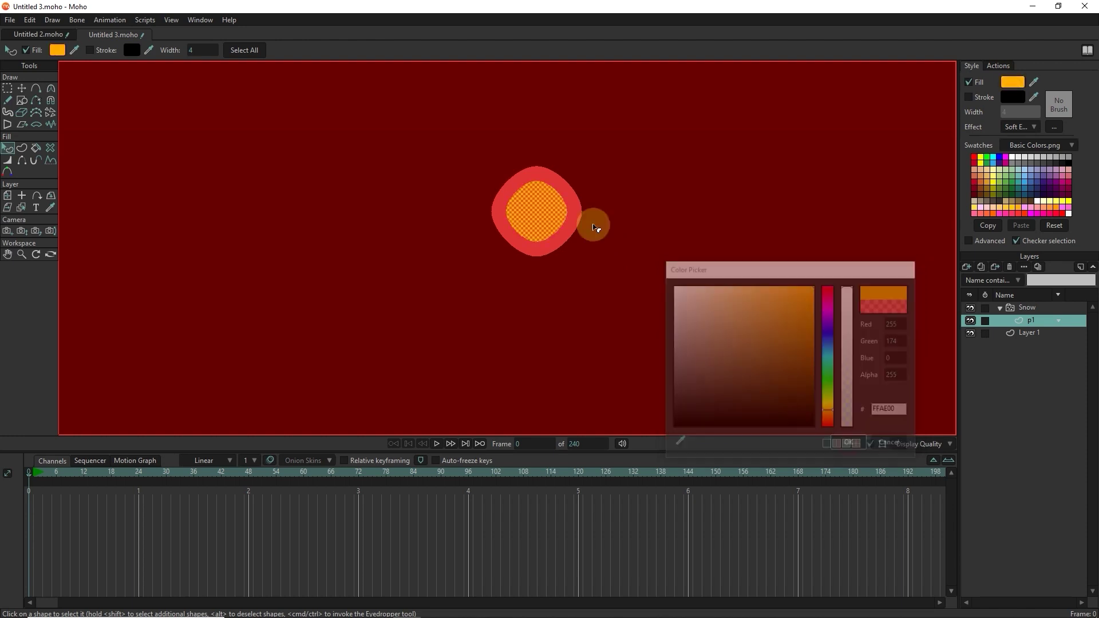
Set the orange shape's Soft Edge blur radius to 2.
left_click(1054, 127)
double_click(606, 286)
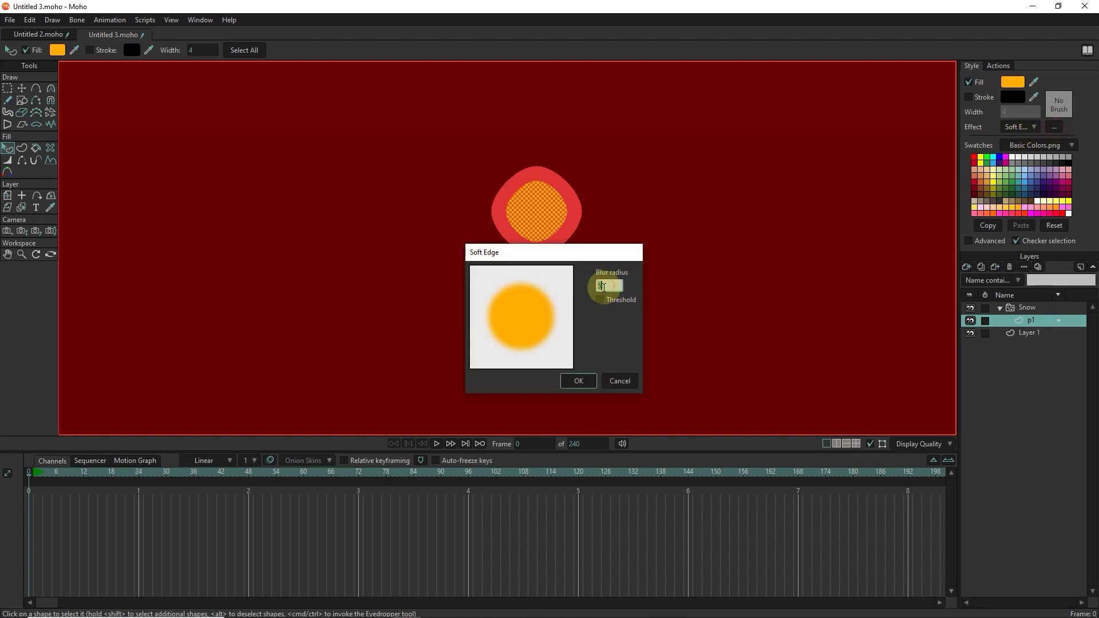
type("2")
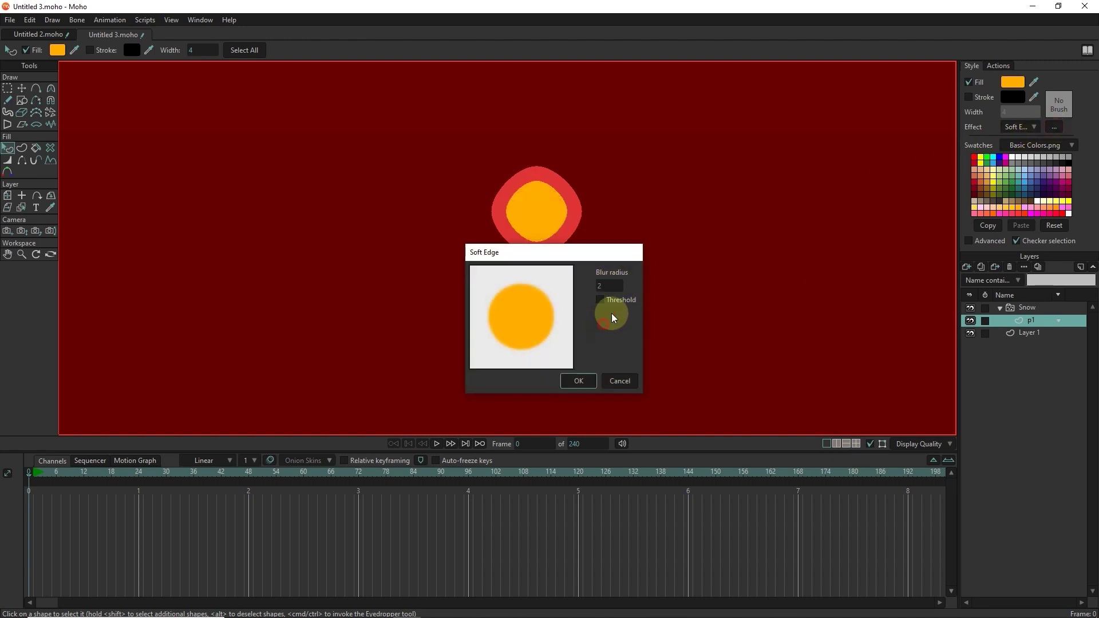
left_click(579, 381)
Paste a scaled-down copy of the orange shape and fill it pale yellow FFCF69.
key("ctrl+c")
key("ctrl+v")
left_click(21, 90)
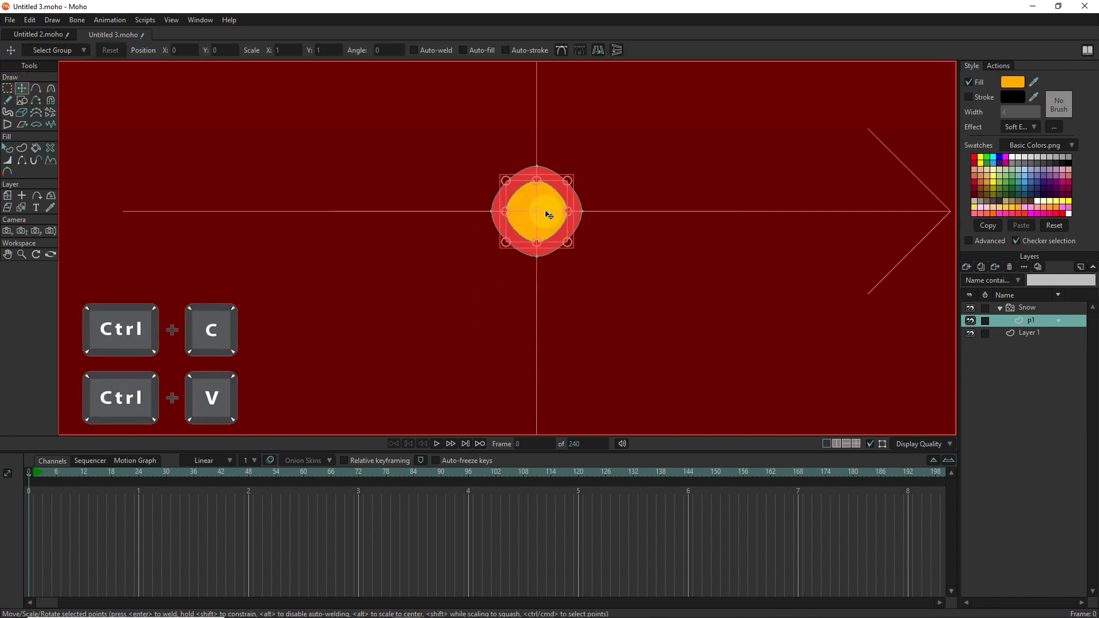
left_click(571, 239)
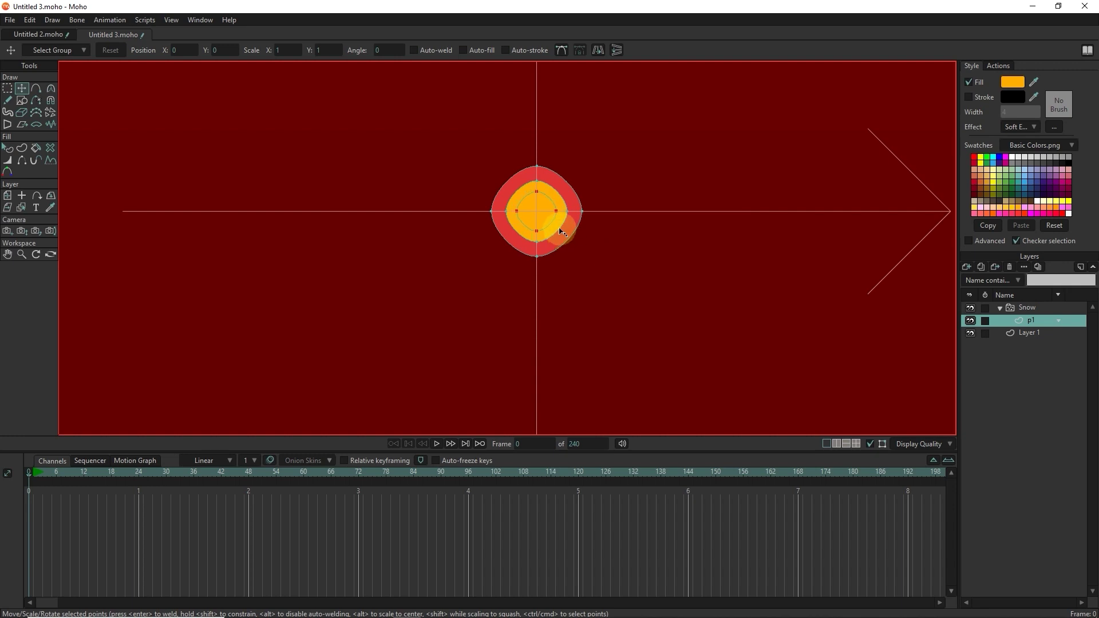
left_click(1011, 82)
left_click_drag(784, 285, 756, 280)
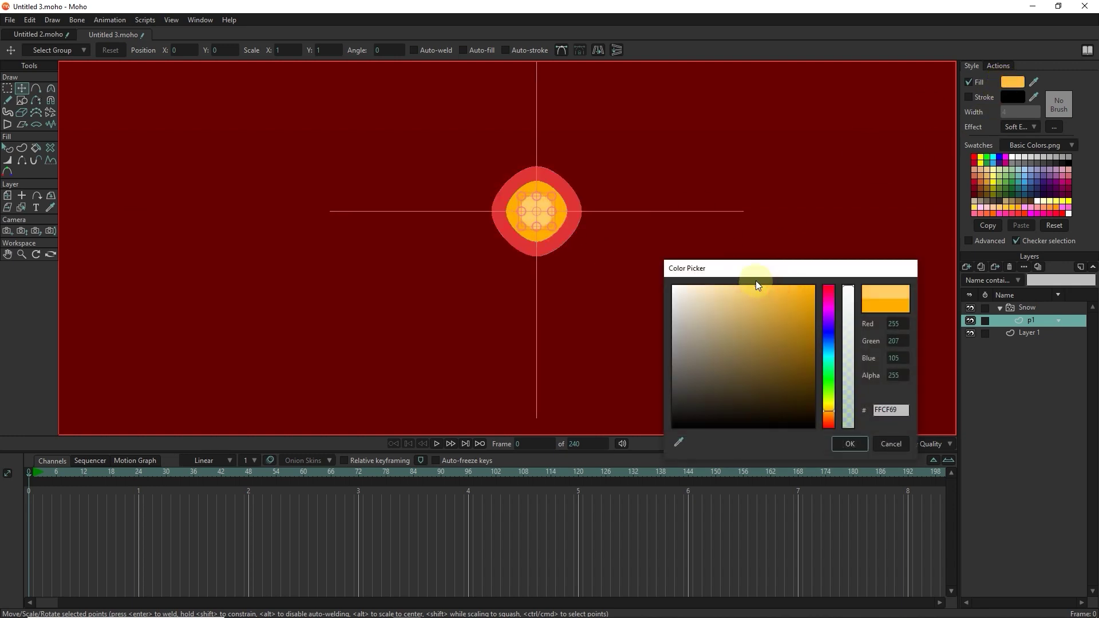
left_click(850, 446)
Set the pale yellow centre shape's effect to <plain>, removing its soft edge.
left_click(551, 220)
scroll(566, 212, "up", 3)
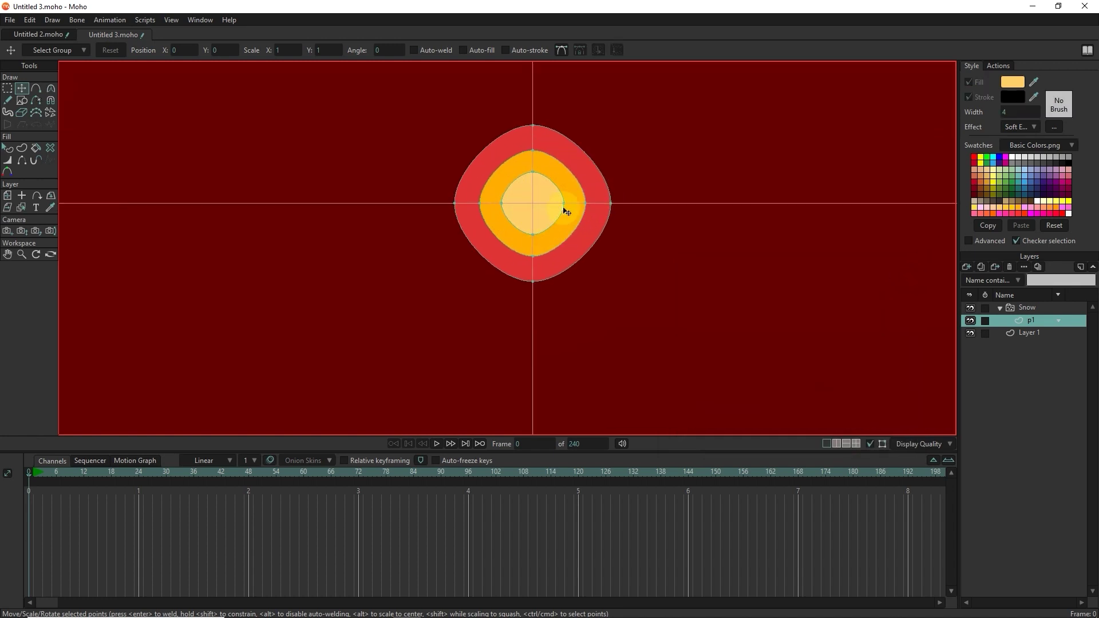
left_click(8, 148)
left_click(537, 203)
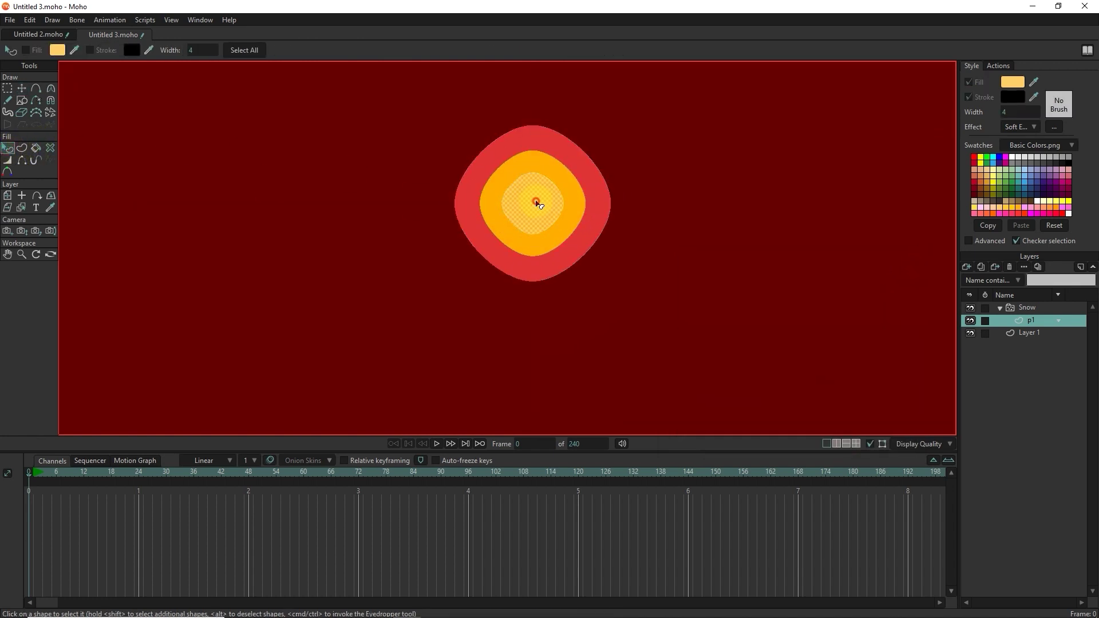
left_click(1038, 130)
left_click(1019, 128)
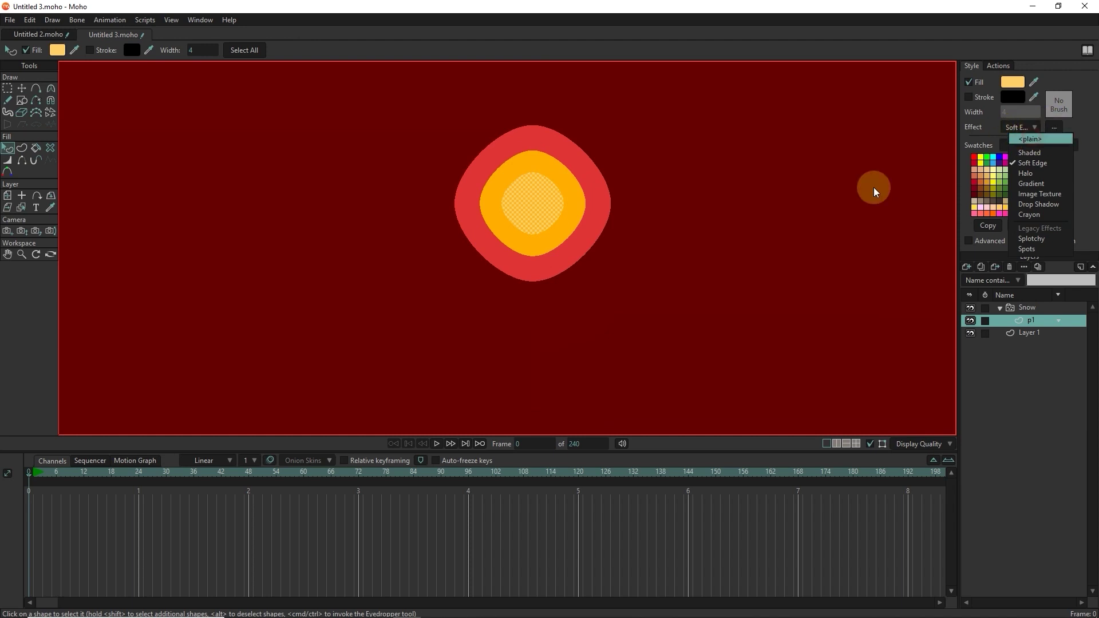
left_click(1029, 139)
left_click(668, 239)
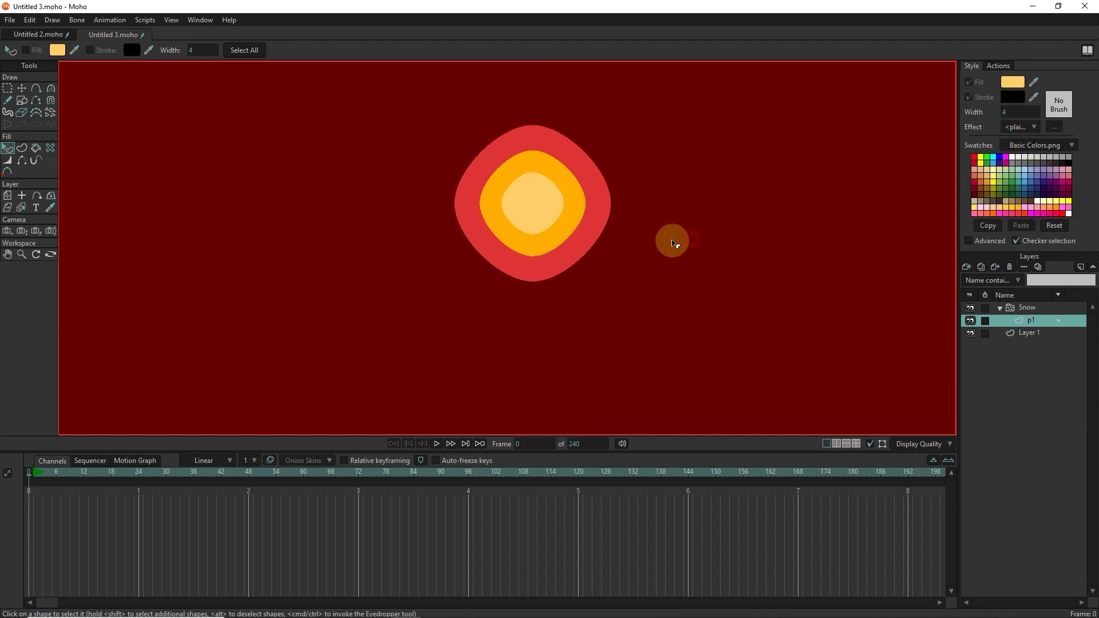
Duplicate the three-tone spark layer four times, naming the copies p2, p3, p4 and p5.
left_click(981, 266)
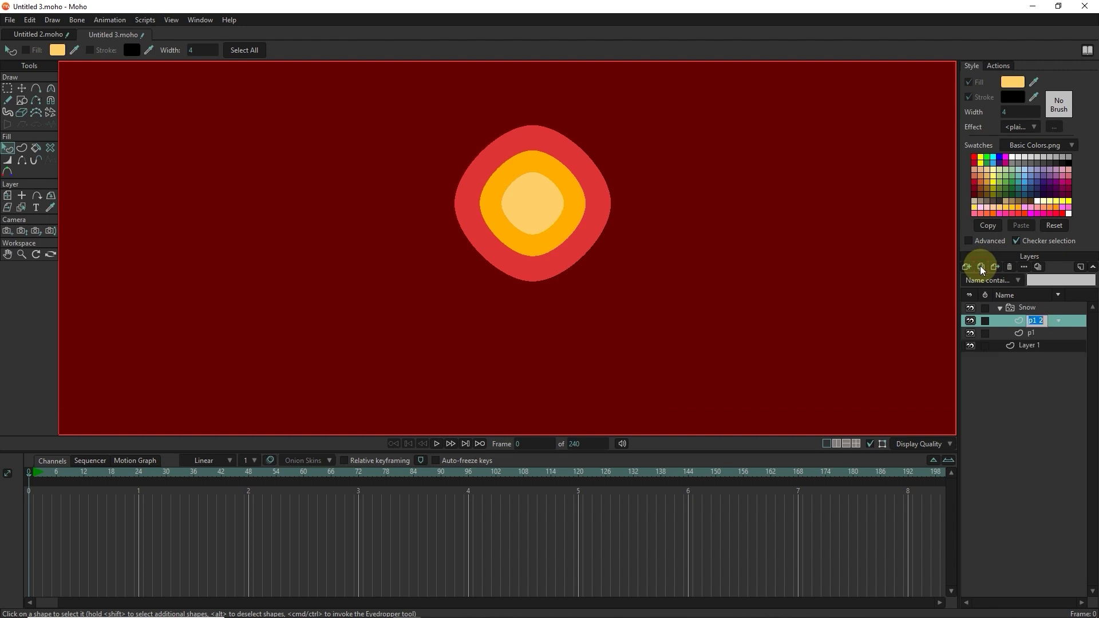
type("p2")
left_click(981, 267)
type("p3")
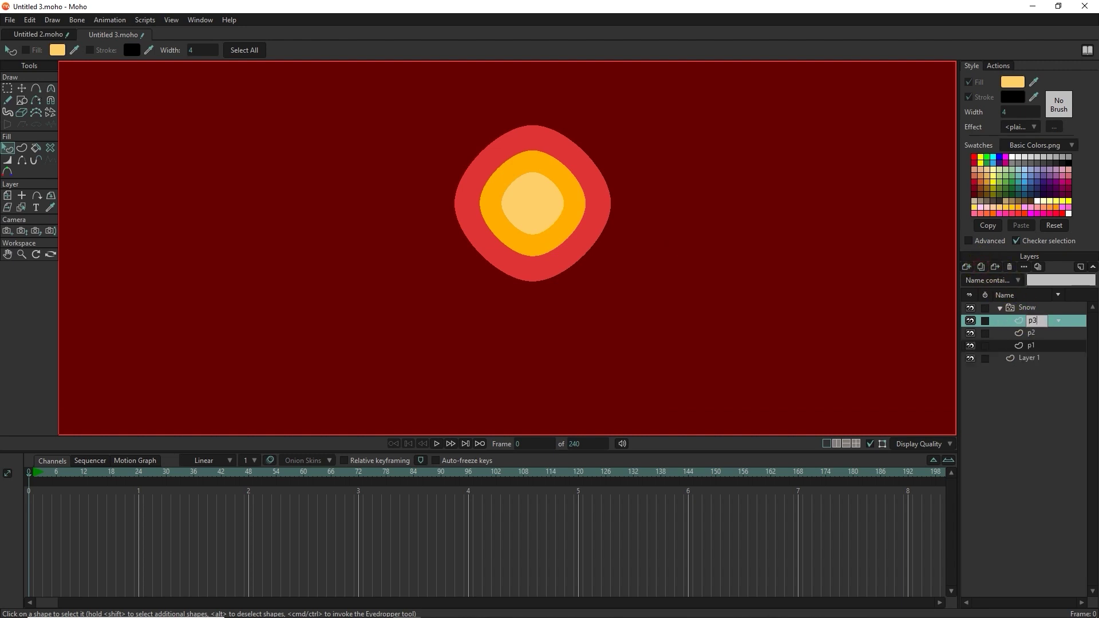
key("Return")
left_click(994, 267)
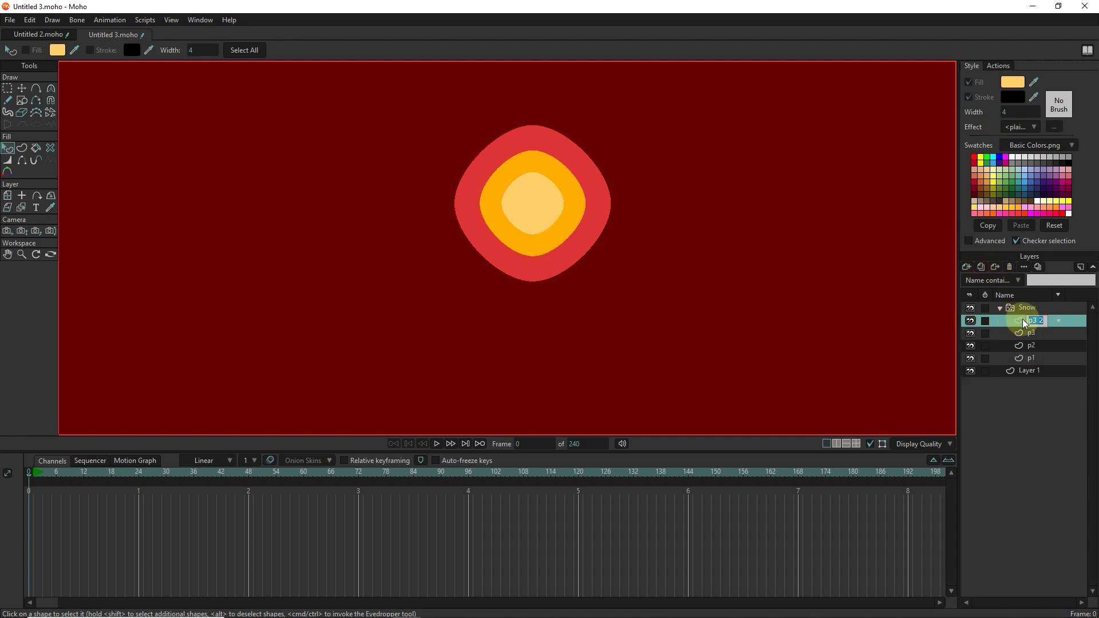
type("p4")
left_click(983, 265)
left_click(1018, 326)
left_click(1030, 358)
left_click(1035, 332)
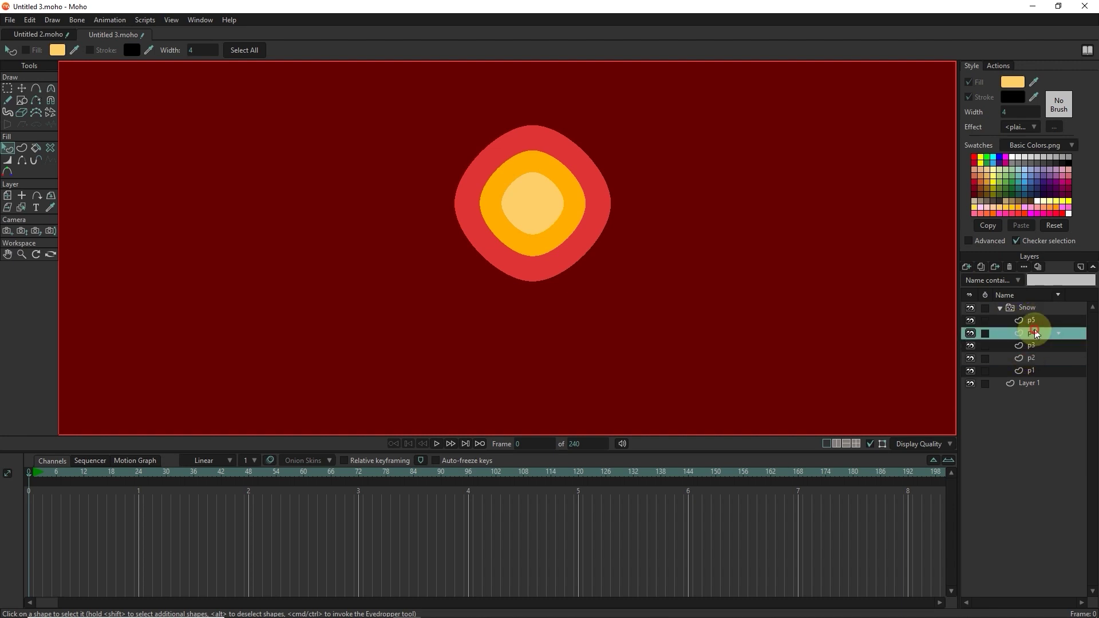
Set the Soft Edge blur radius of p2's outer red ring to 8.
left_click(1028, 359)
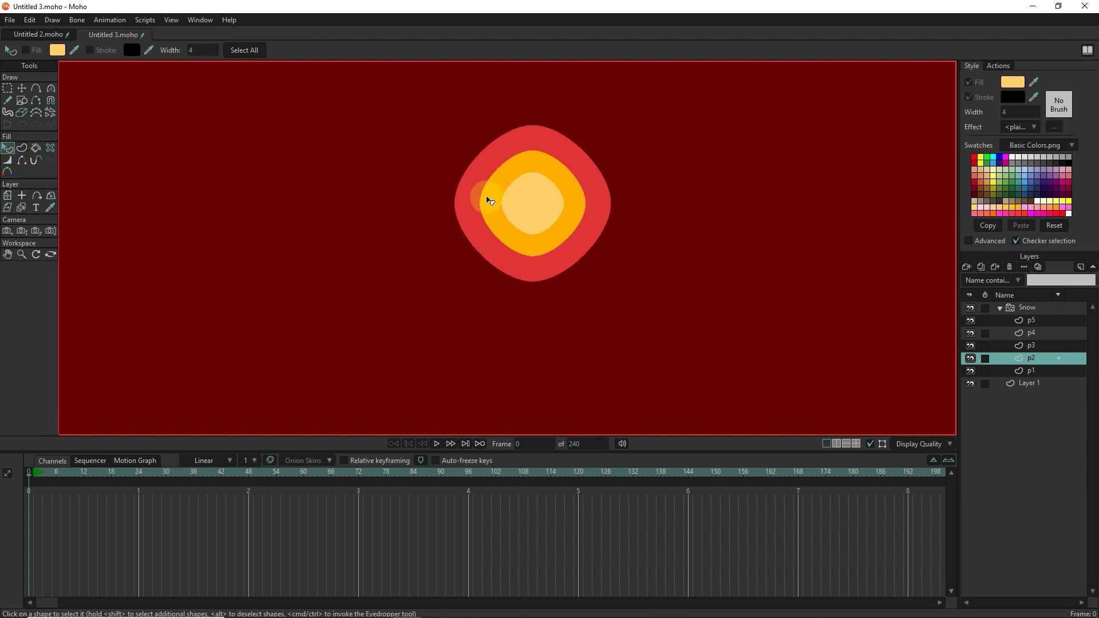
left_click(571, 255)
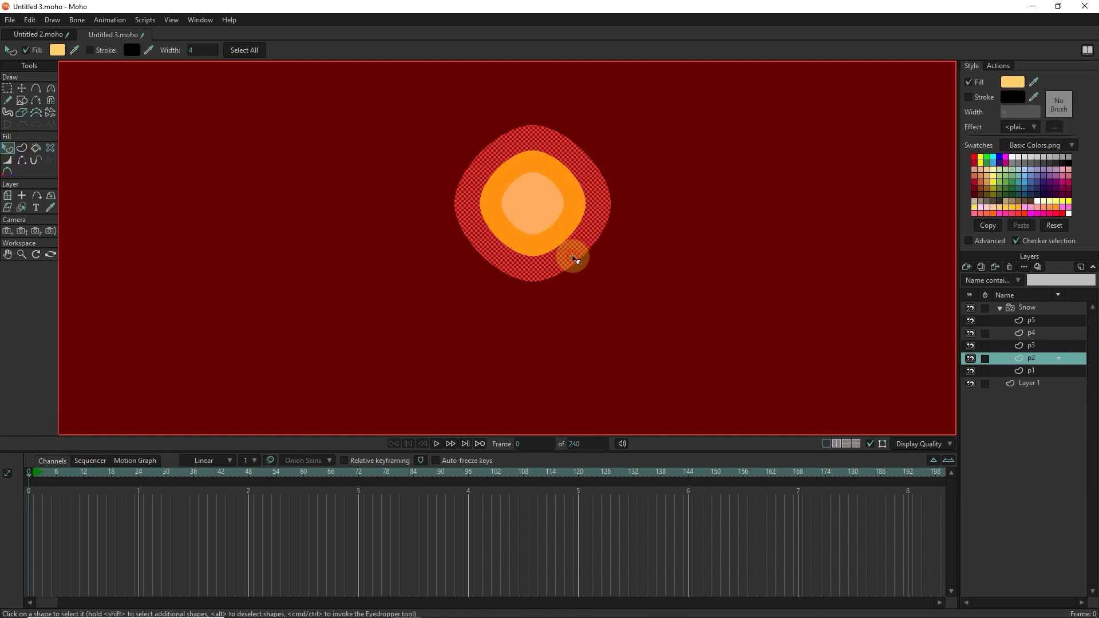
left_click(1052, 126)
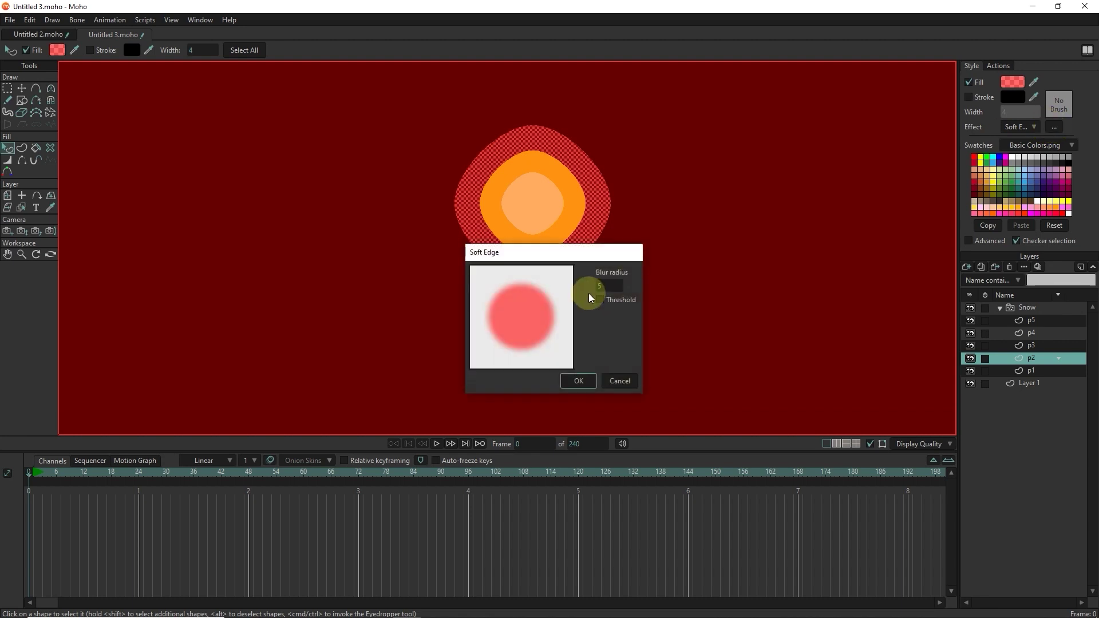
type("10")
left_click(603, 323)
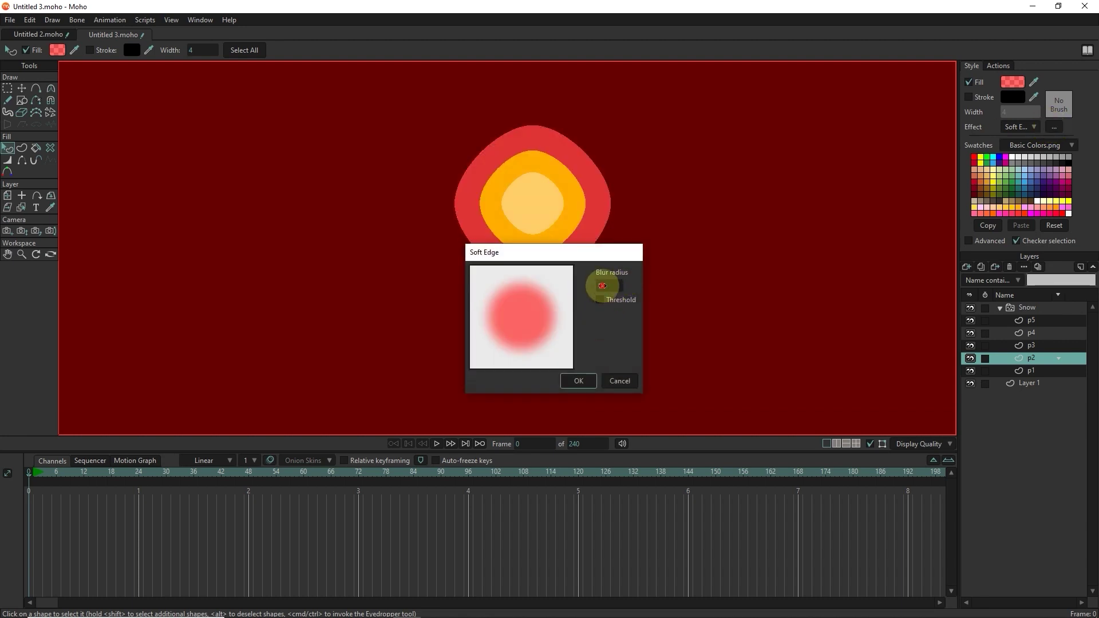
left_click_drag(603, 286, 598, 322)
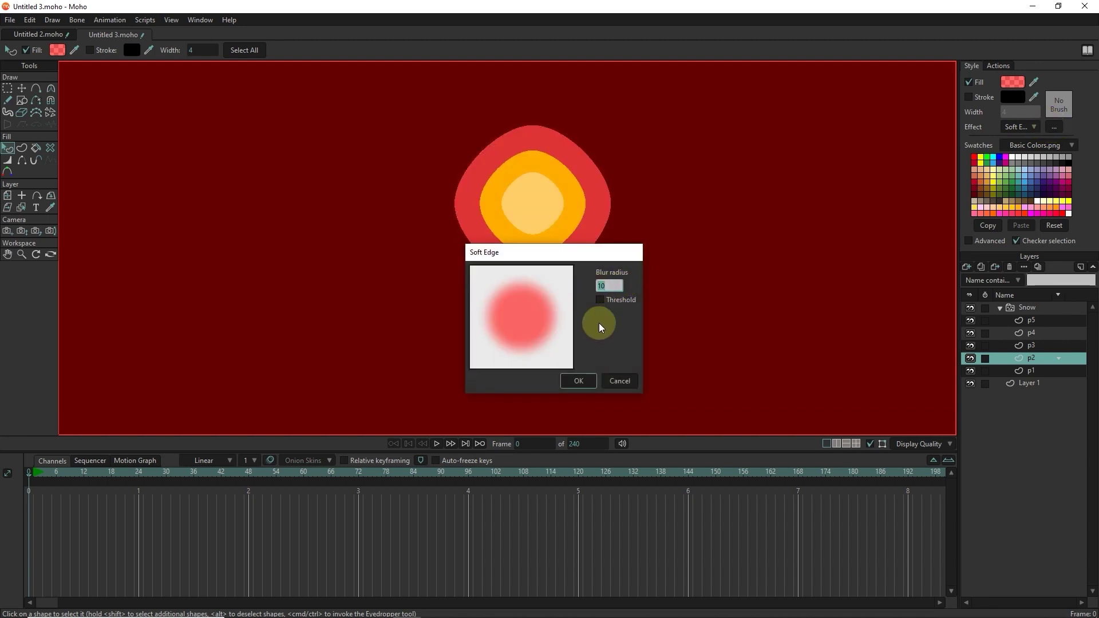
left_click(577, 382)
Set the Soft Edge blur radius of p3's outer red ring to 6.
left_click(1022, 346)
left_click(1053, 127)
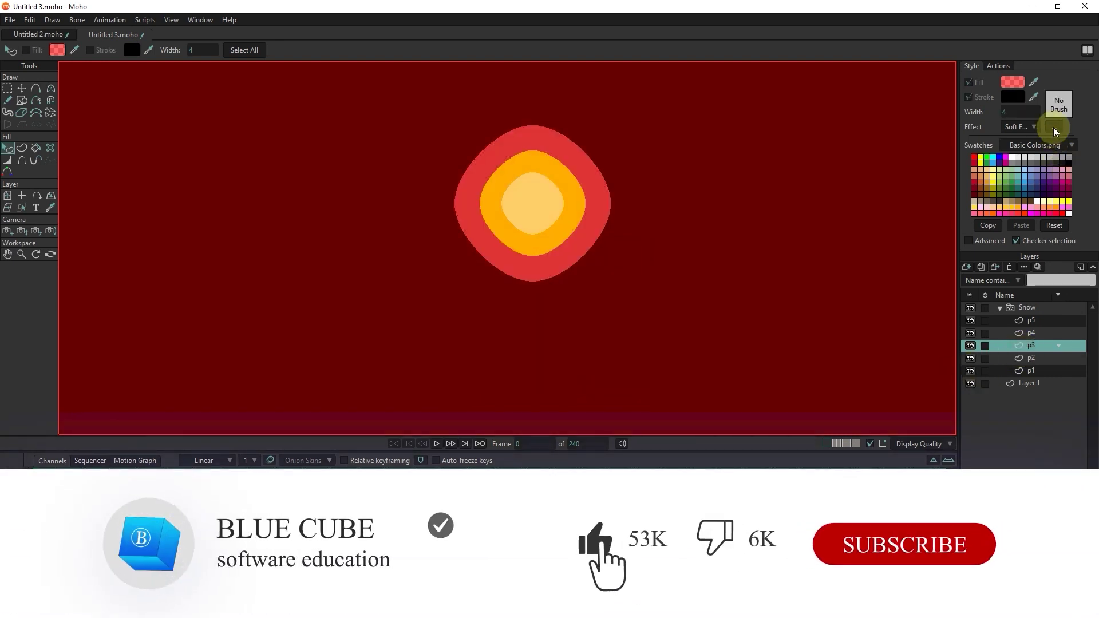
left_click(429, 111)
left_click(547, 223)
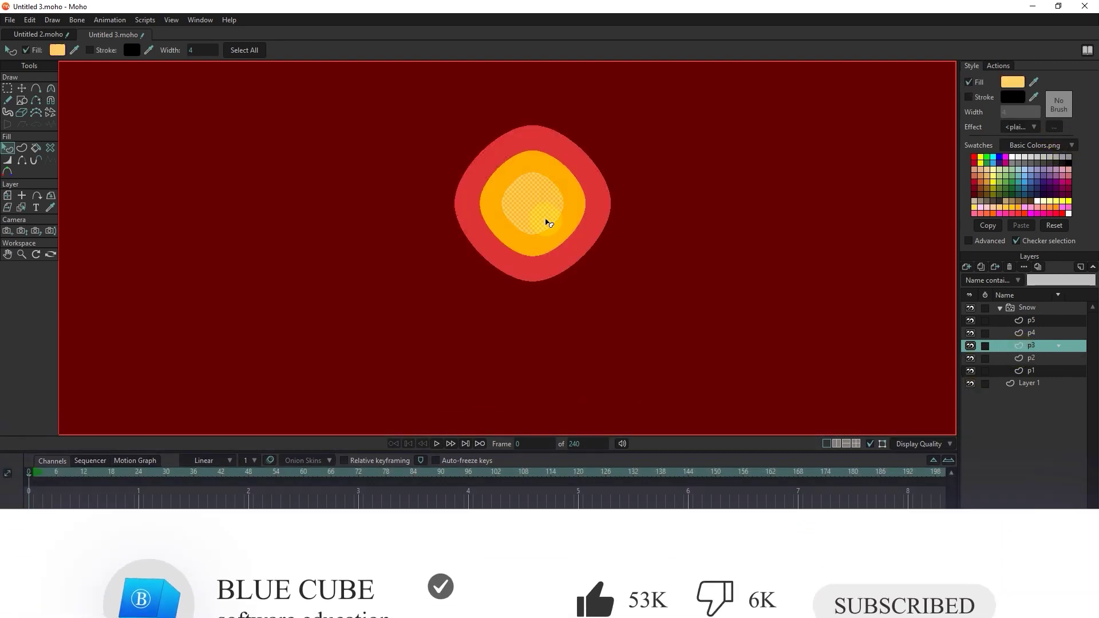
left_click(598, 232)
left_click(1026, 127)
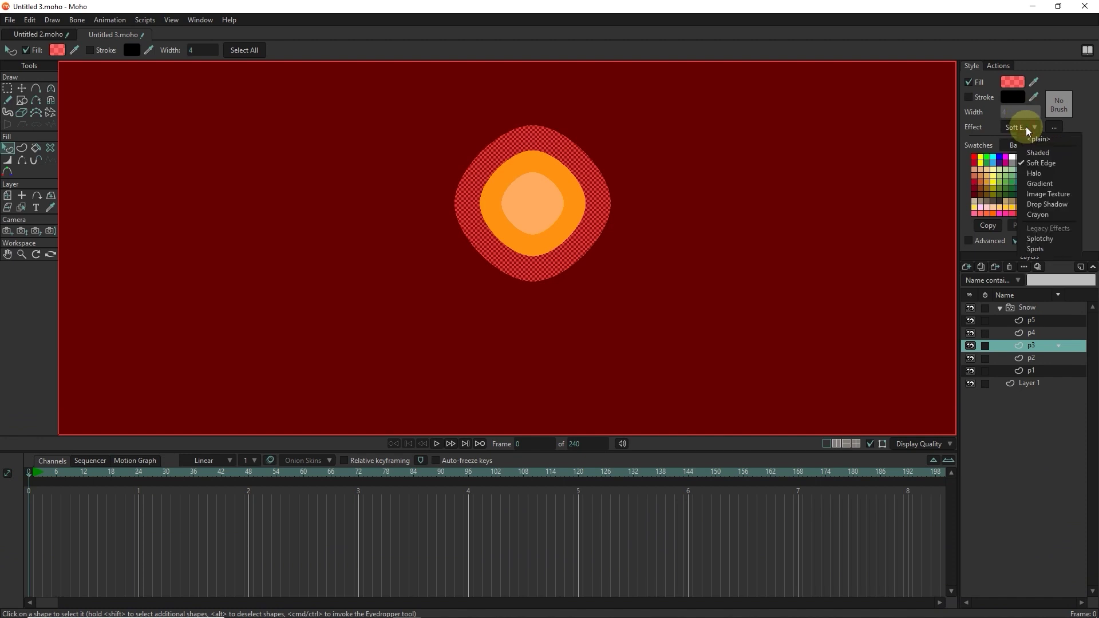
left_click(1053, 127)
left_click(602, 286)
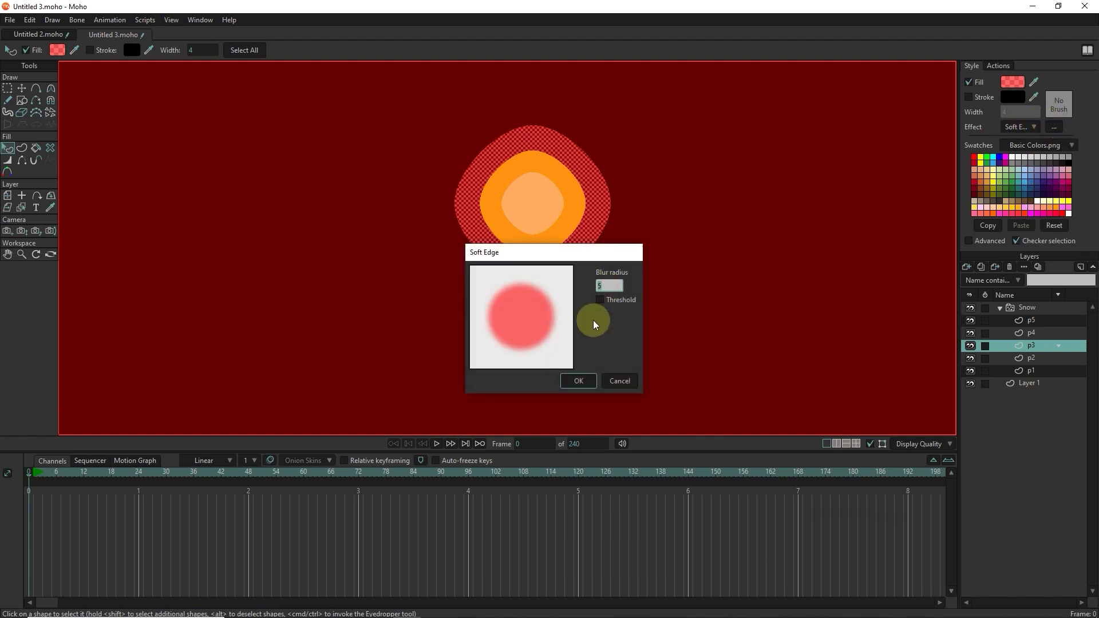
type("6")
key("Tab")
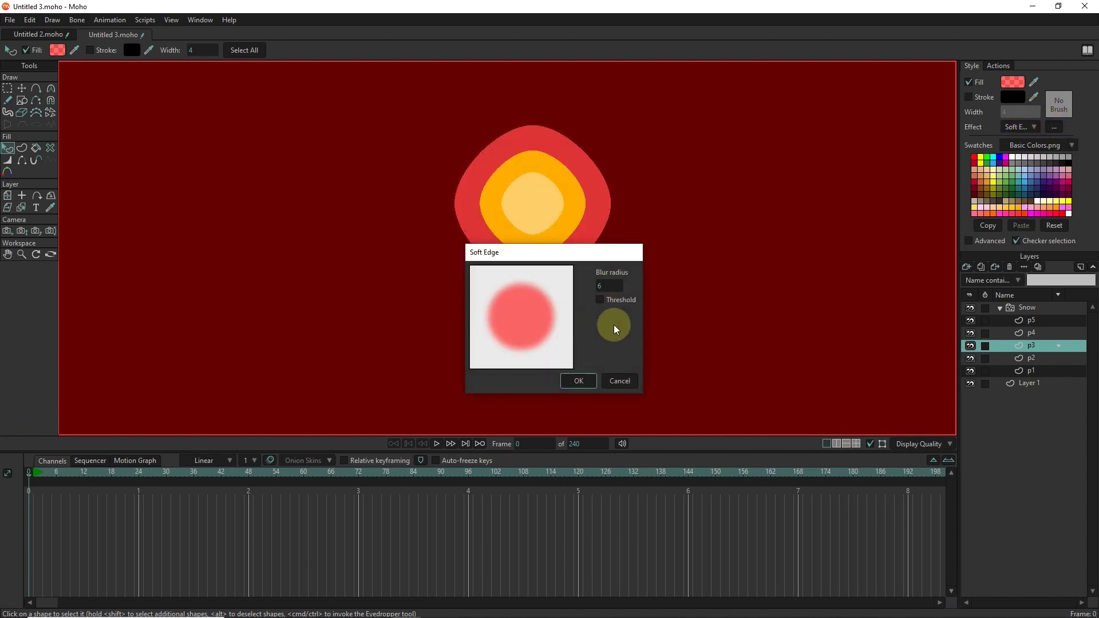
left_click(590, 380)
Set the Soft Edge blur radius of p4's outer red ring to 7.
left_click(1031, 333)
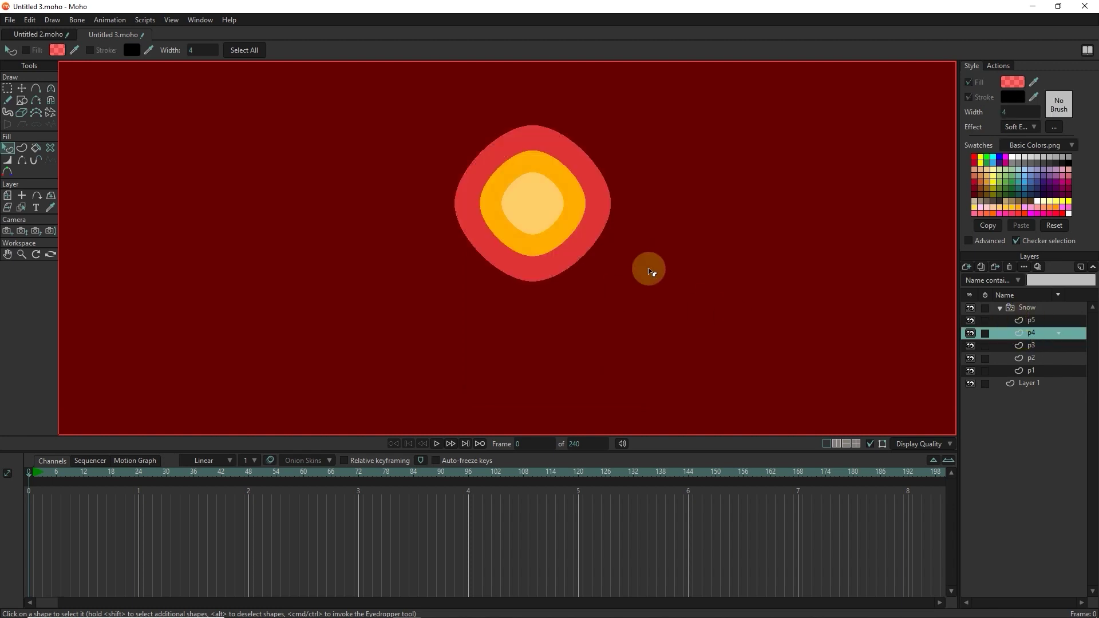
left_click(587, 249)
left_click(1054, 127)
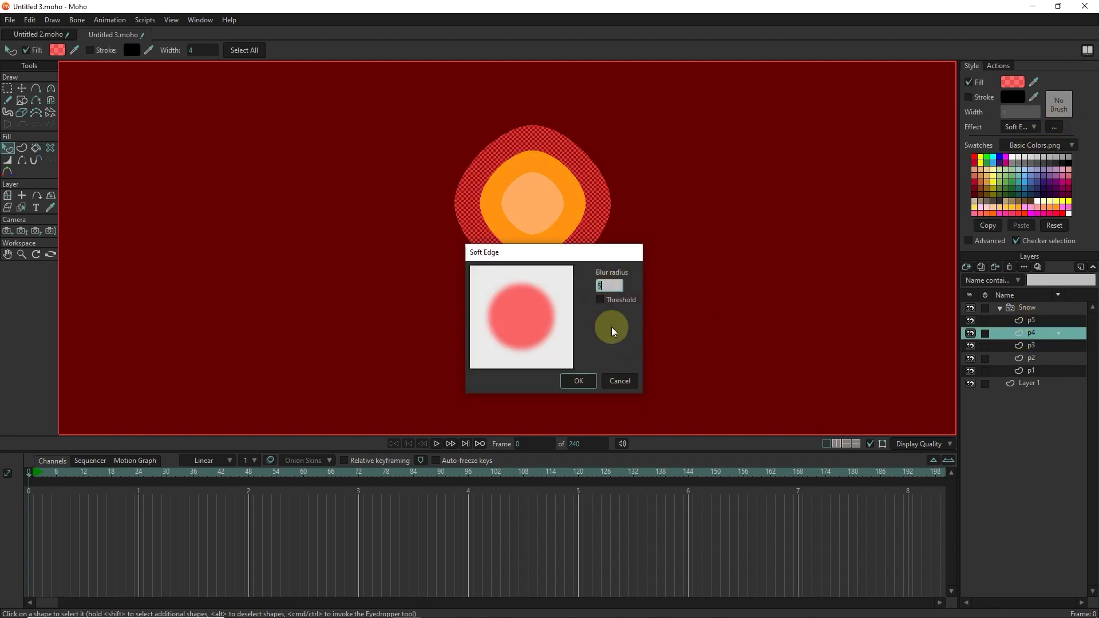
key("Tab")
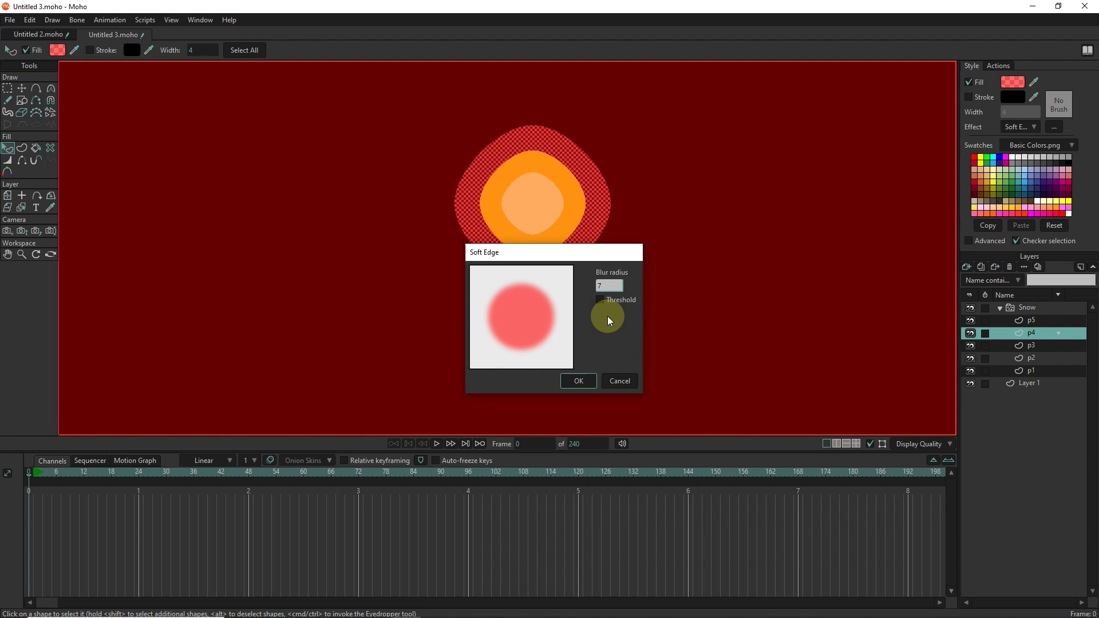
left_click(579, 381)
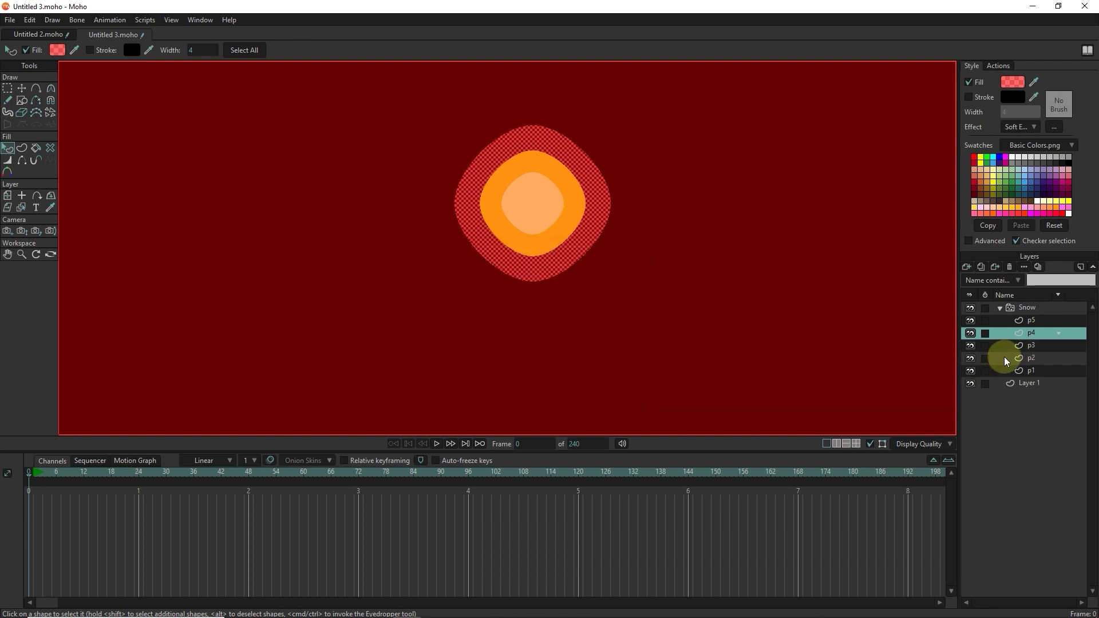
left_click(1022, 359)
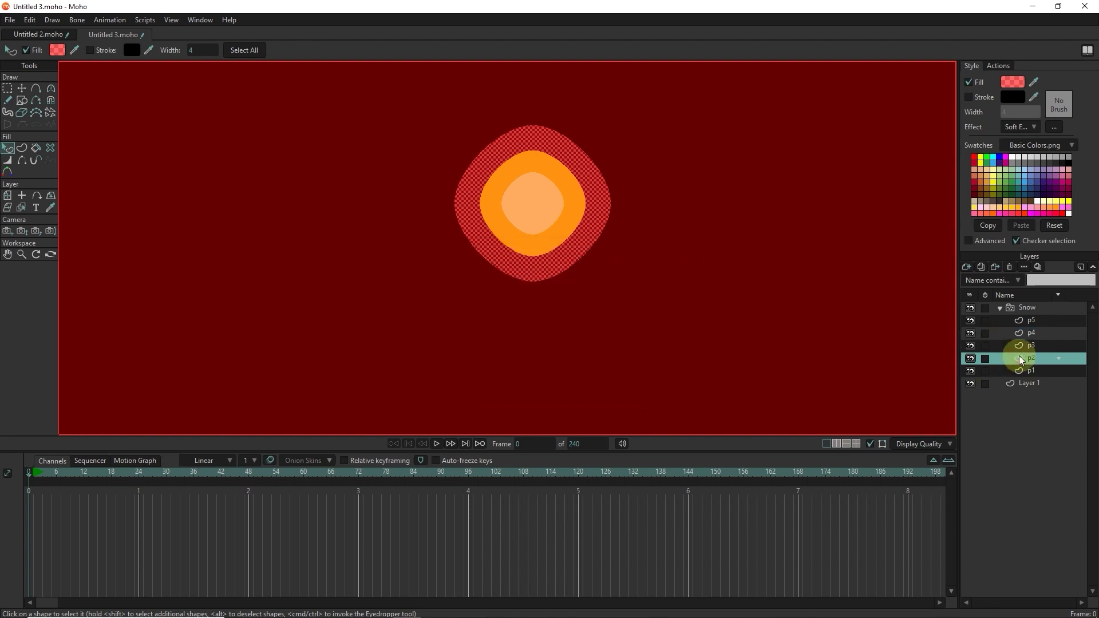
Pinch p2's shapes narrower by pulling their right and left side points inward.
left_click(9, 90)
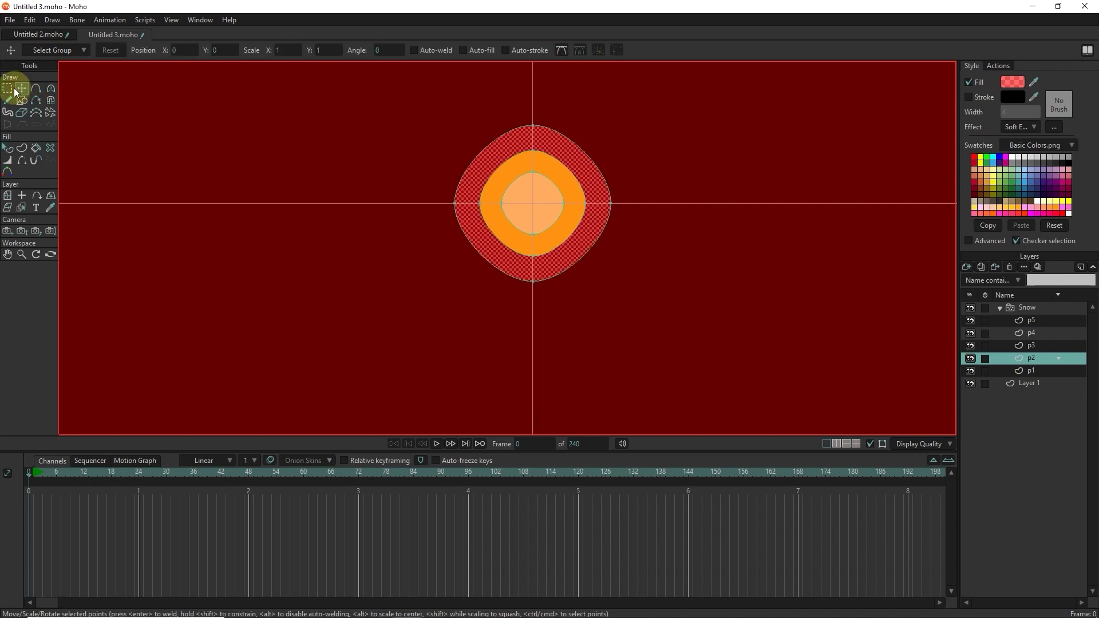
left_click_drag(642, 115, 547, 310)
left_click(22, 89)
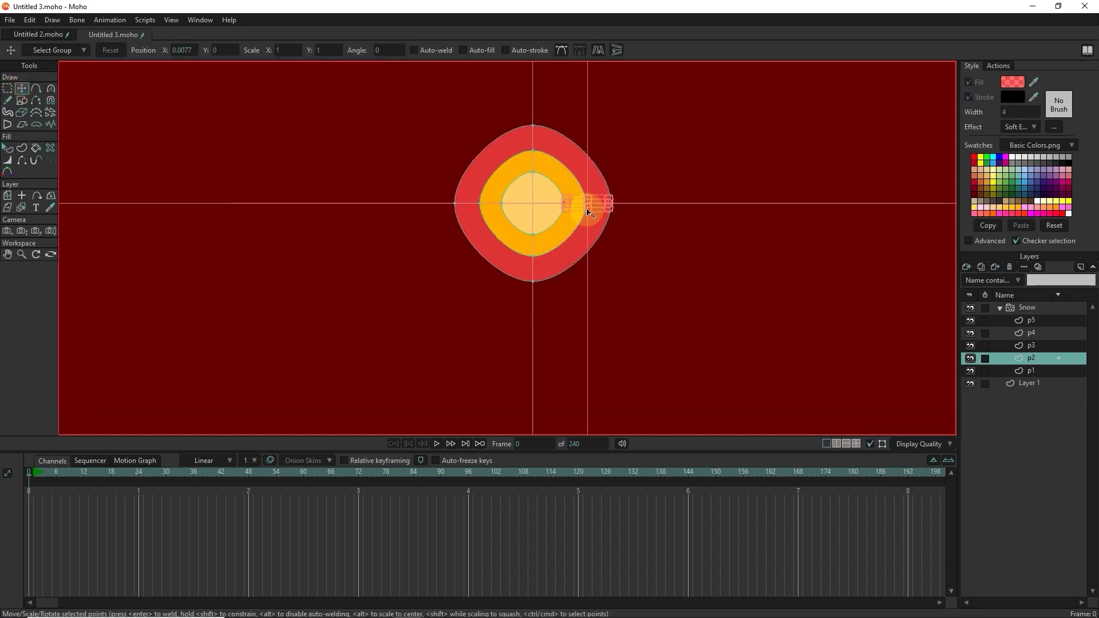
scroll(565, 172, "up", 2)
left_click_drag(612, 221, 590, 220)
left_click(7, 89)
left_click_drag(293, 110, 486, 355)
left_click(22, 89)
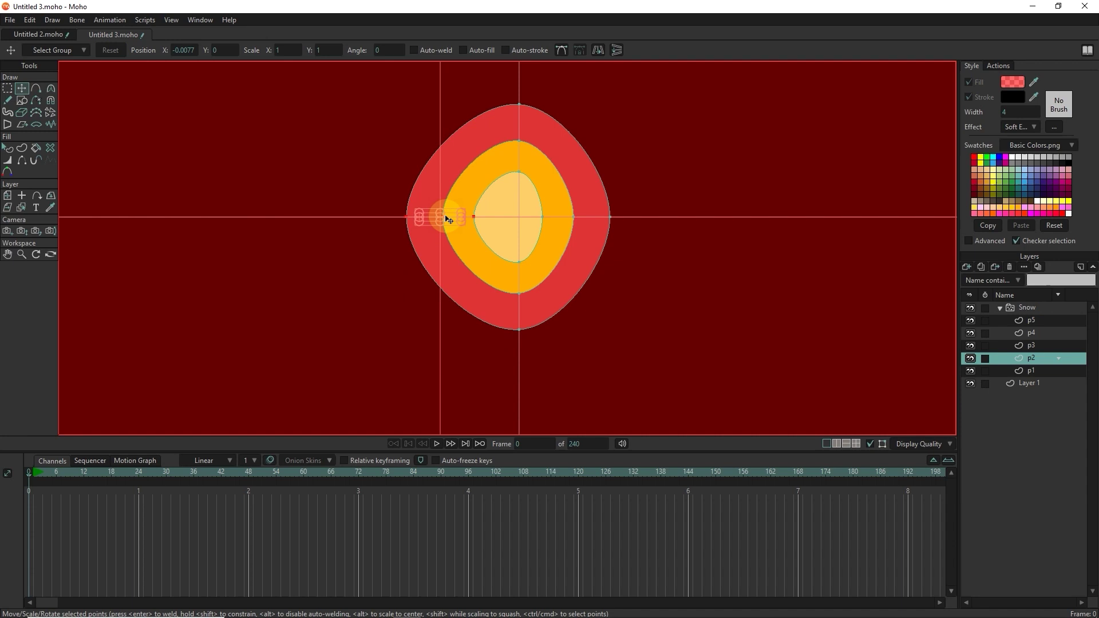
left_click_drag(446, 216, 466, 225)
On layer p4, pull the shapes' right and left side points inward to narrow them.
left_click(1074, 371)
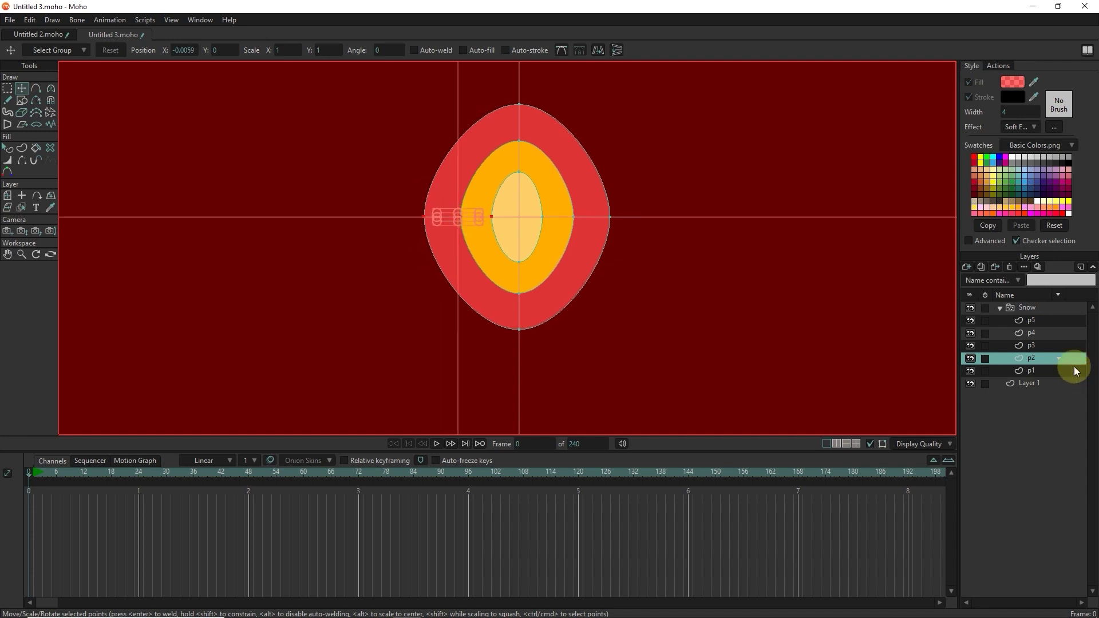
left_click(1034, 333)
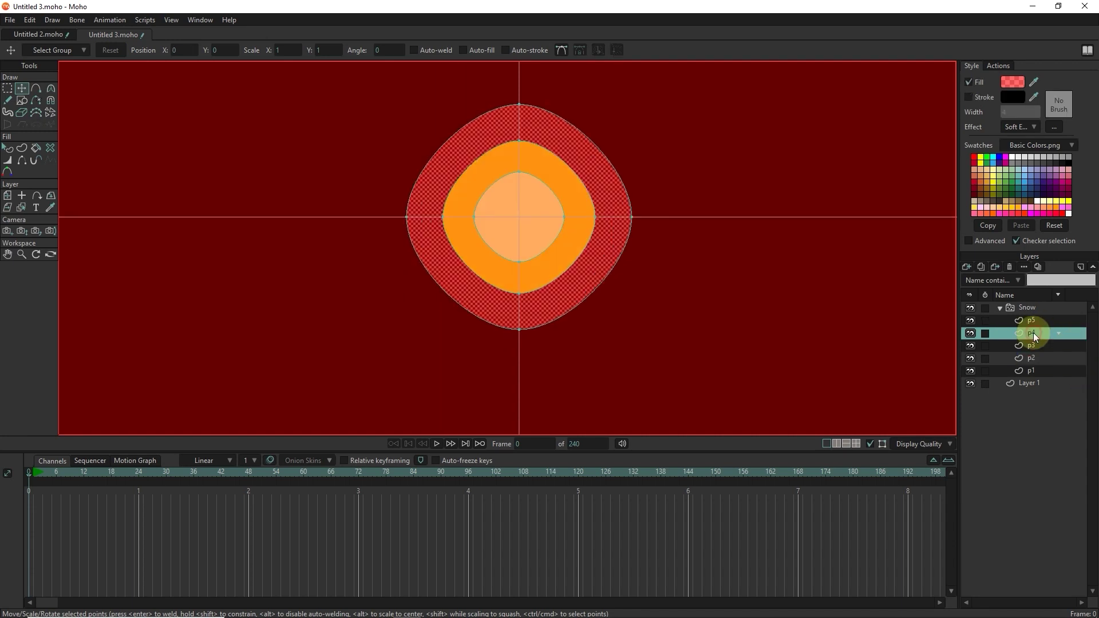
left_click(8, 89)
left_click_drag(666, 121, 539, 334)
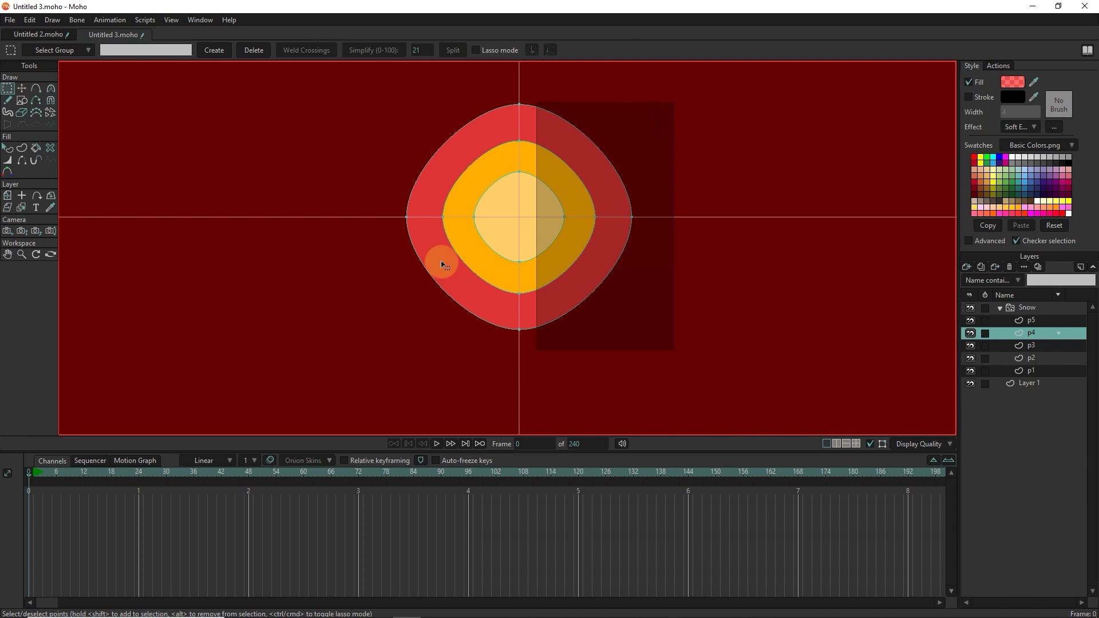
left_click(28, 89)
left_click_drag(610, 218, 581, 221)
left_click(8, 89)
left_click_drag(351, 135, 505, 344)
left_click(22, 90)
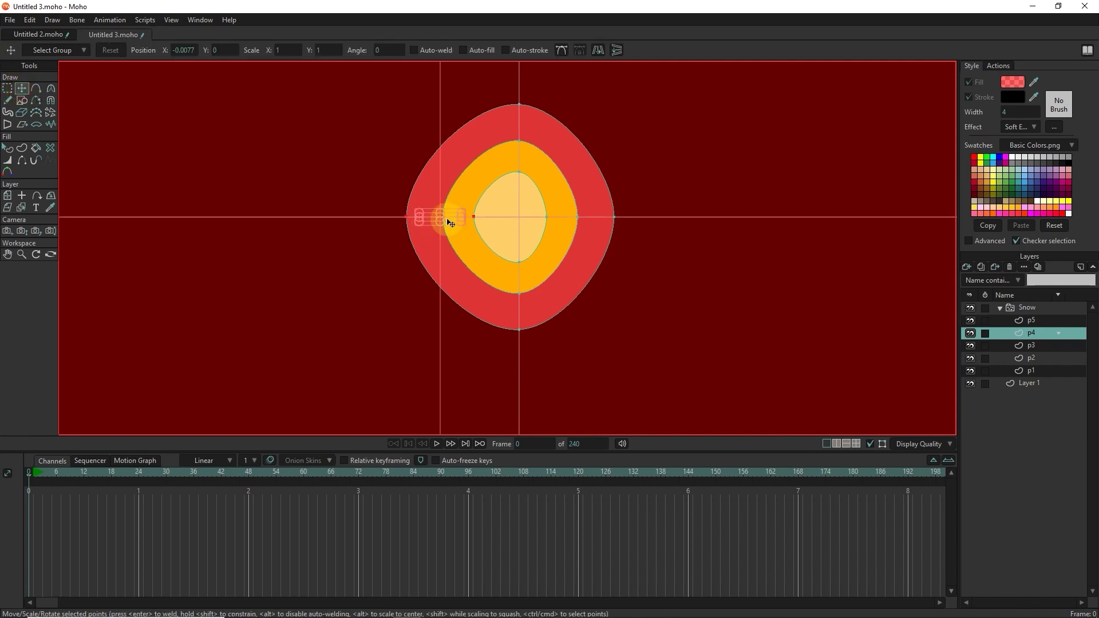
left_click_drag(450, 223, 468, 225)
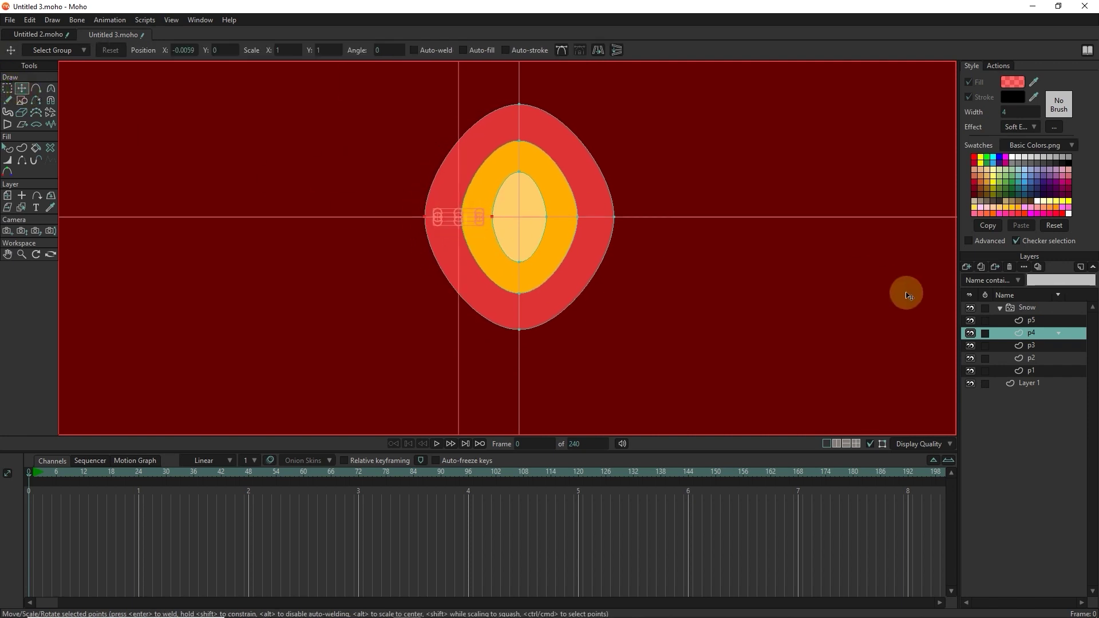
On layer p5, pull the shapes' right and left side points inward into a taller oval.
left_click(1017, 327)
key("g")
left_click_drag(719, 110, 524, 361)
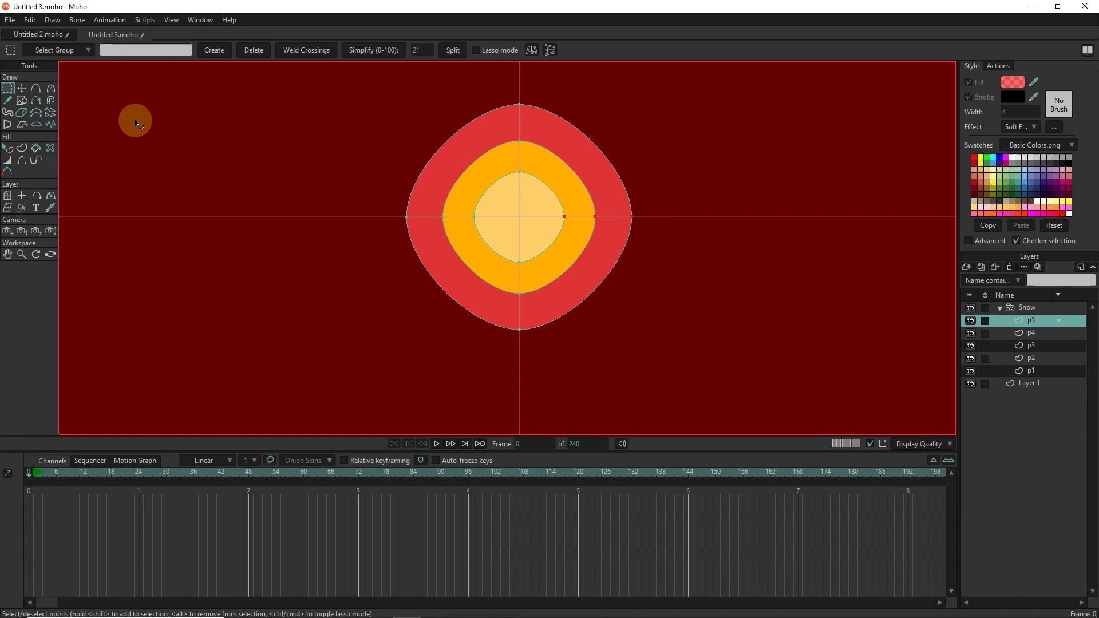
left_click(23, 89)
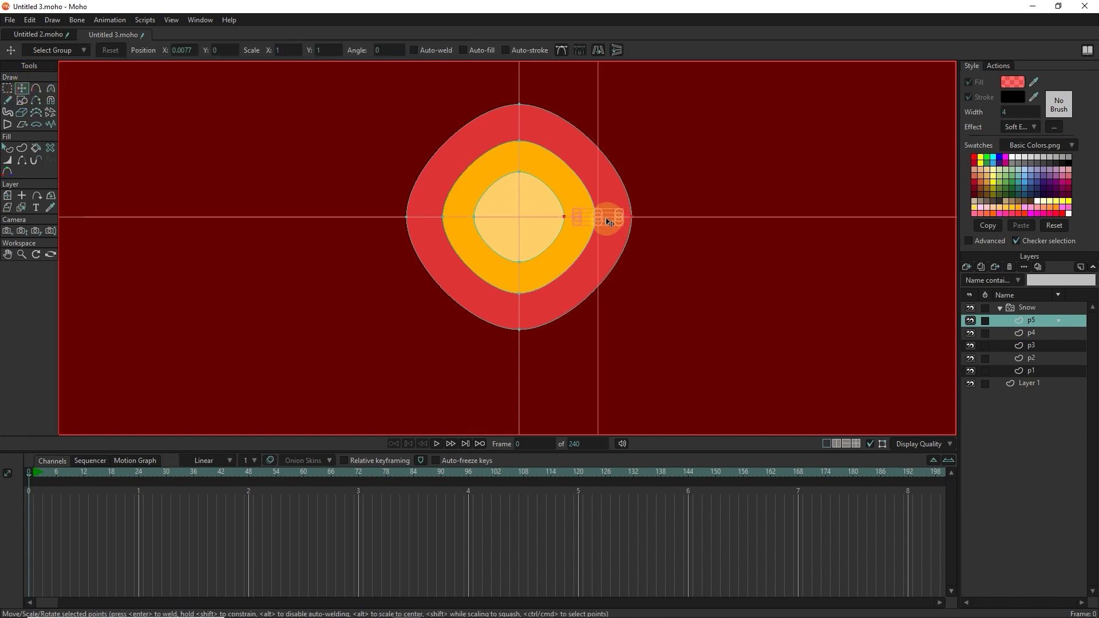
left_click_drag(605, 217, 594, 221)
left_click(7, 89)
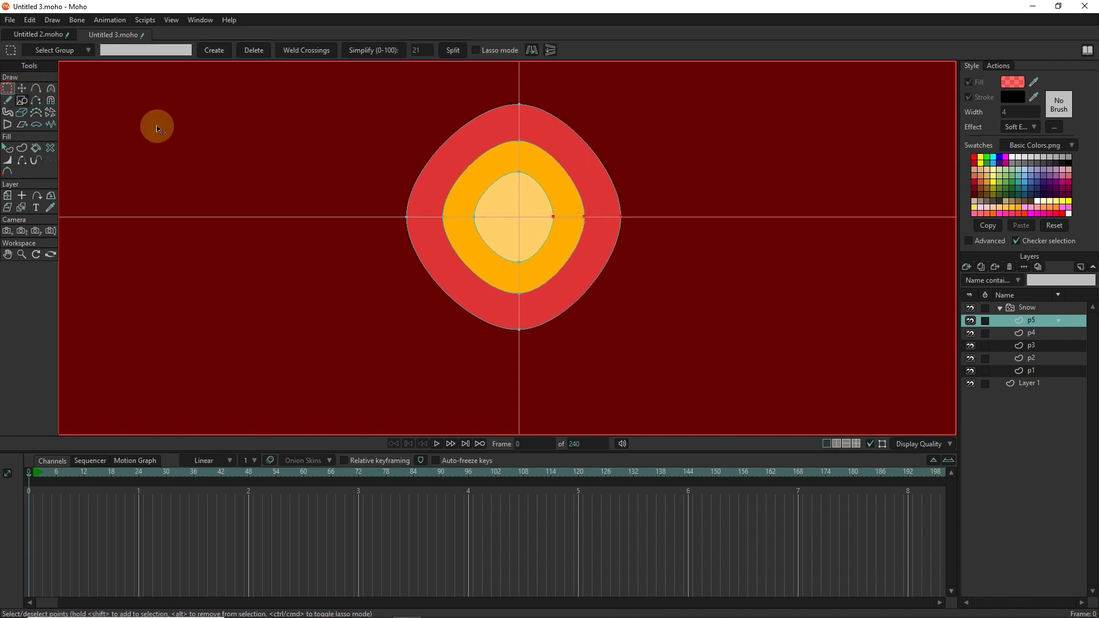
left_click(384, 149)
left_click_drag(454, 298, 481, 330)
left_click(22, 90)
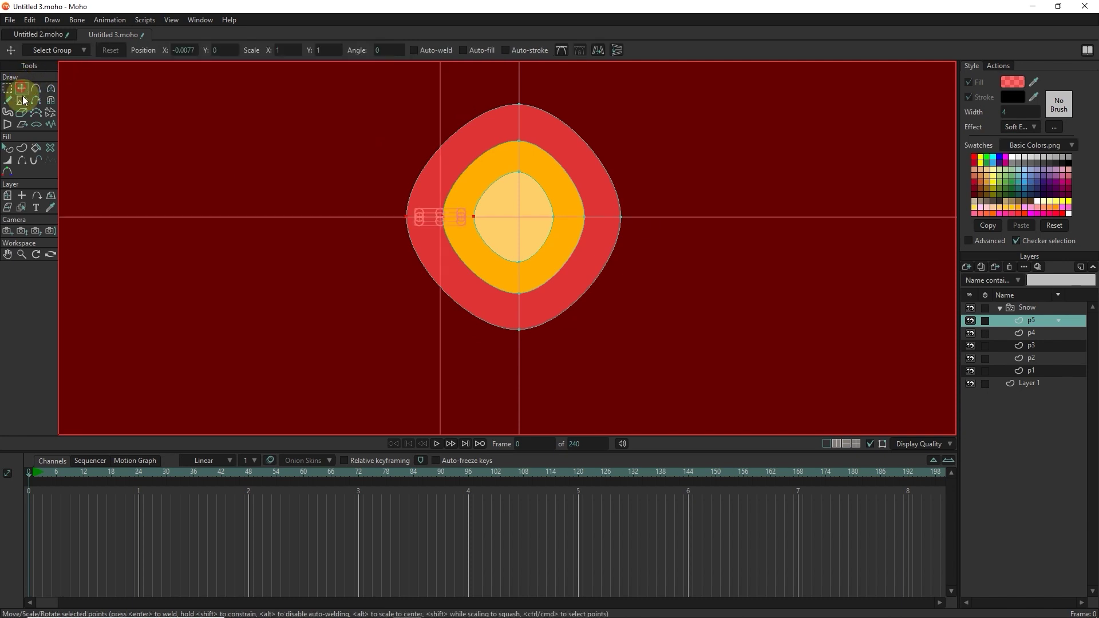
left_click_drag(454, 223, 447, 213)
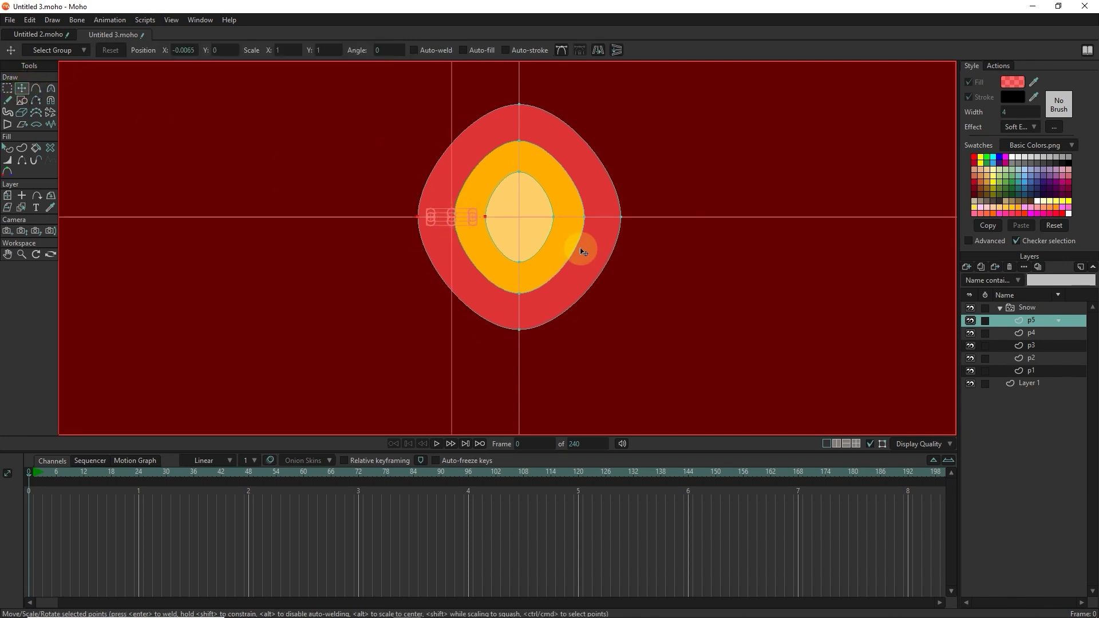
Step through layers p2 to p5 to compare the narrowed spark shapes.
left_click(1035, 362)
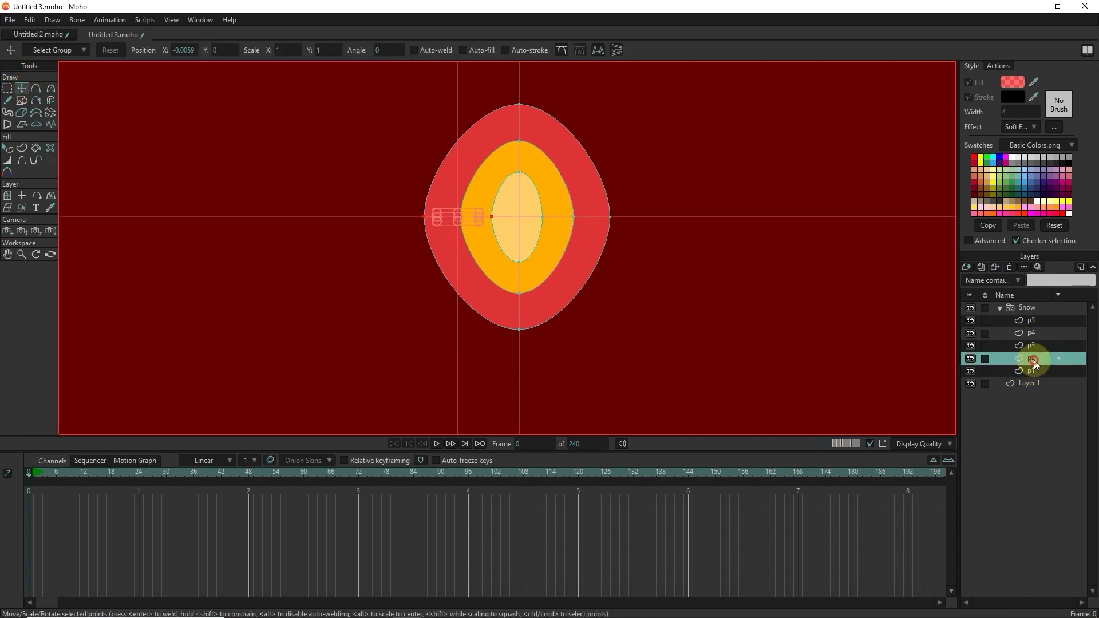
left_click(1035, 346)
left_click(1035, 332)
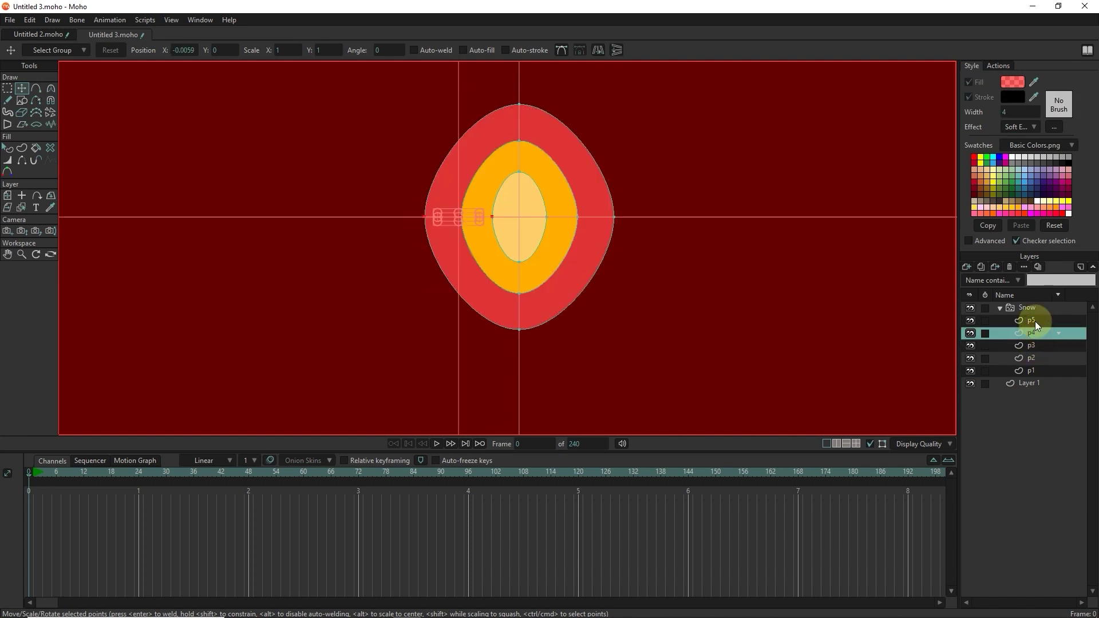
left_click(1035, 322)
Rotate the Snow particle layer to 180° and move it to the bottom of the canvas.
left_click(1025, 308)
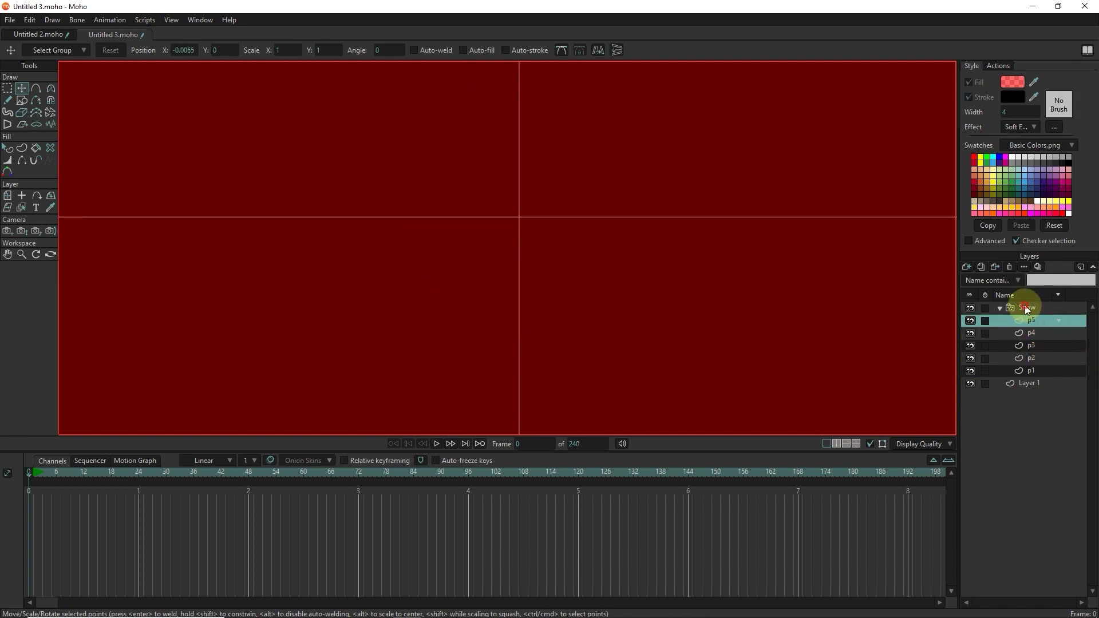
mouse_move(537, 252)
left_mouse_down()
mouse_move(535, 312)
mouse_move(510, 332)
mouse_move(529, 238)
mouse_move(522, 265)
left_mouse_up()
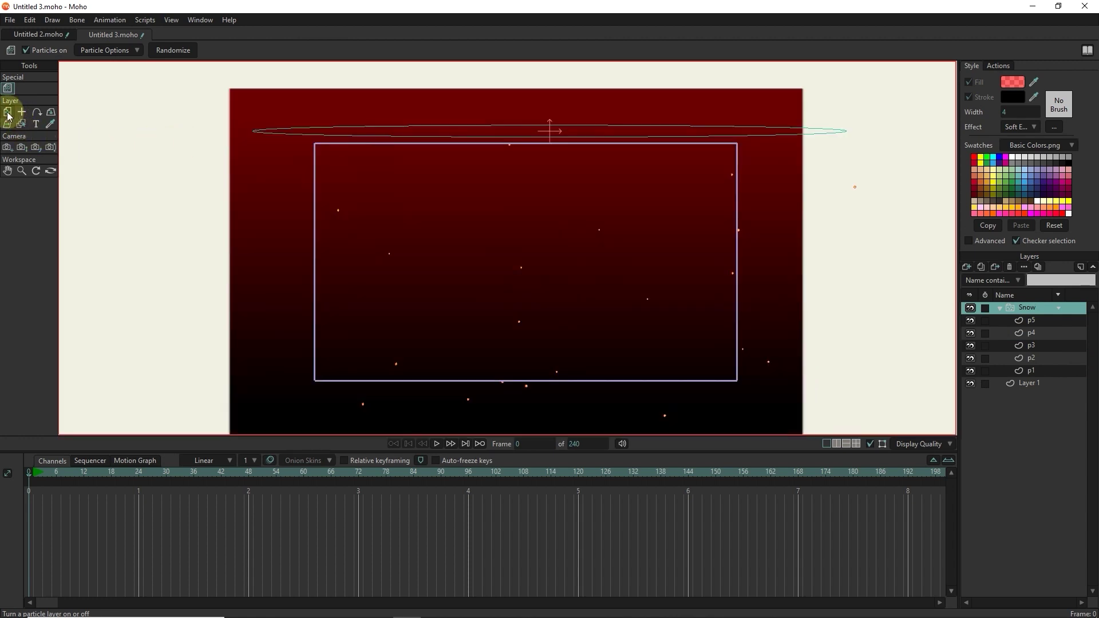
left_click(7, 113)
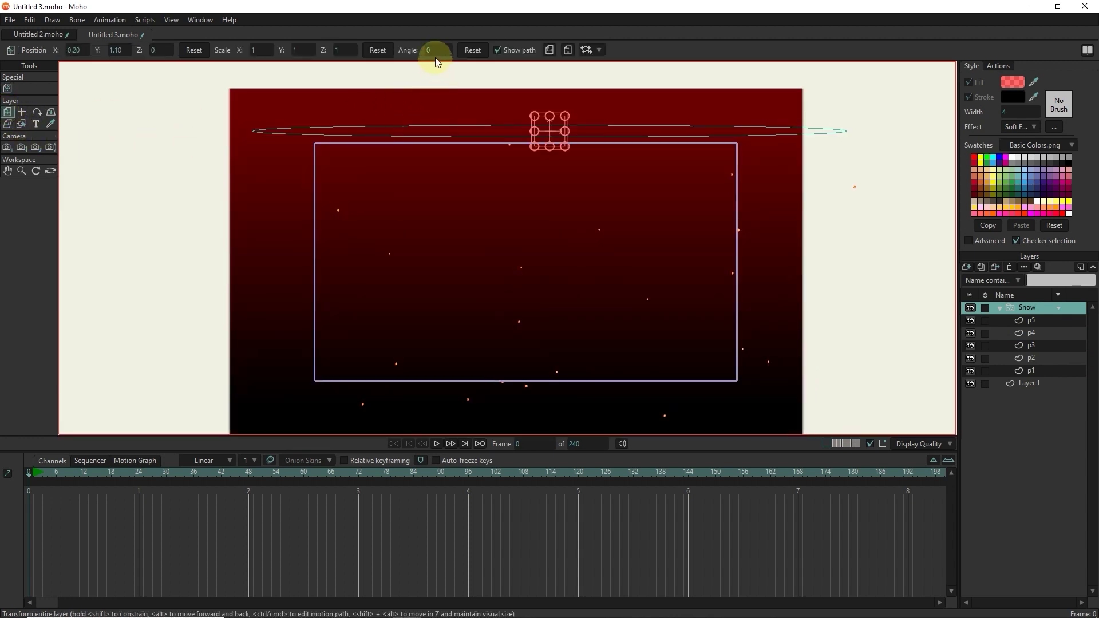
type("1")
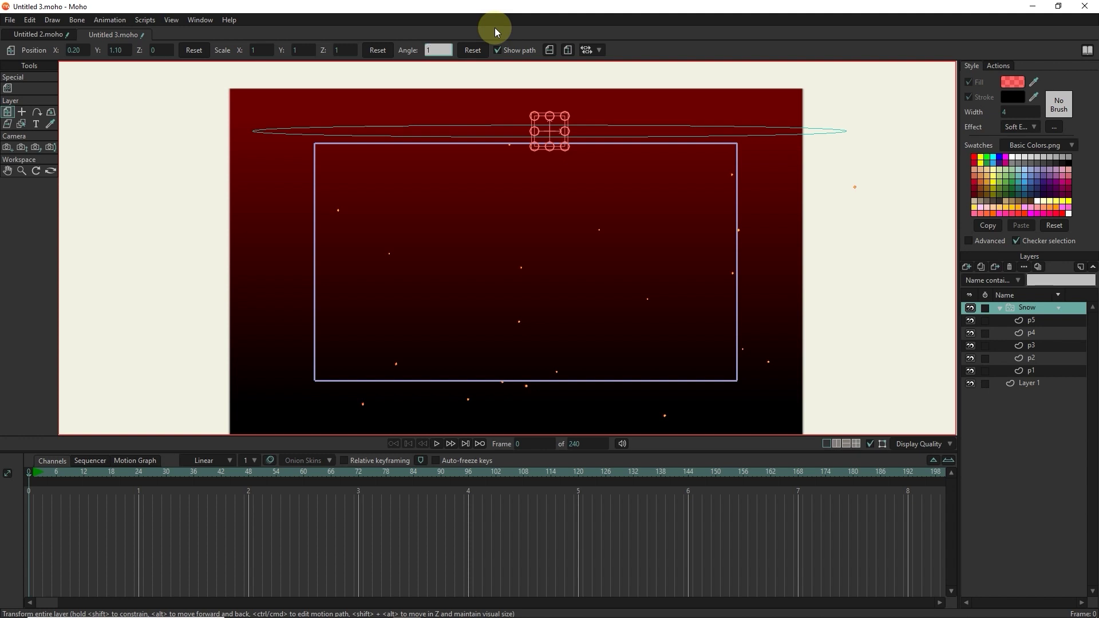
type("80")
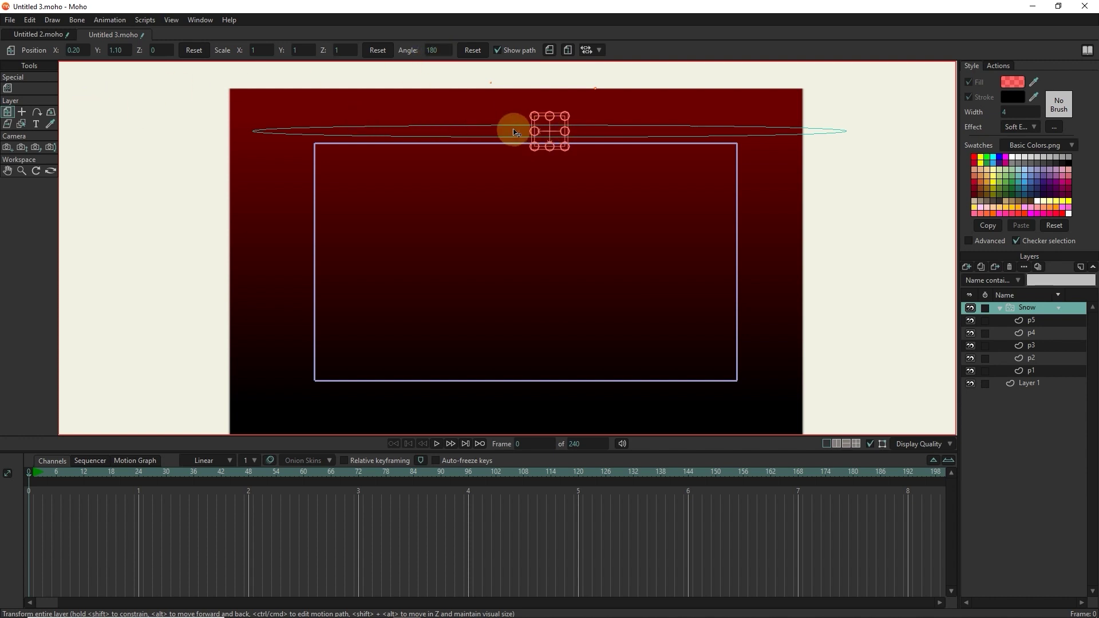
mouse_move(510, 128)
left_mouse_down()
mouse_move(494, 411)
mouse_move(497, 402)
left_mouse_up()
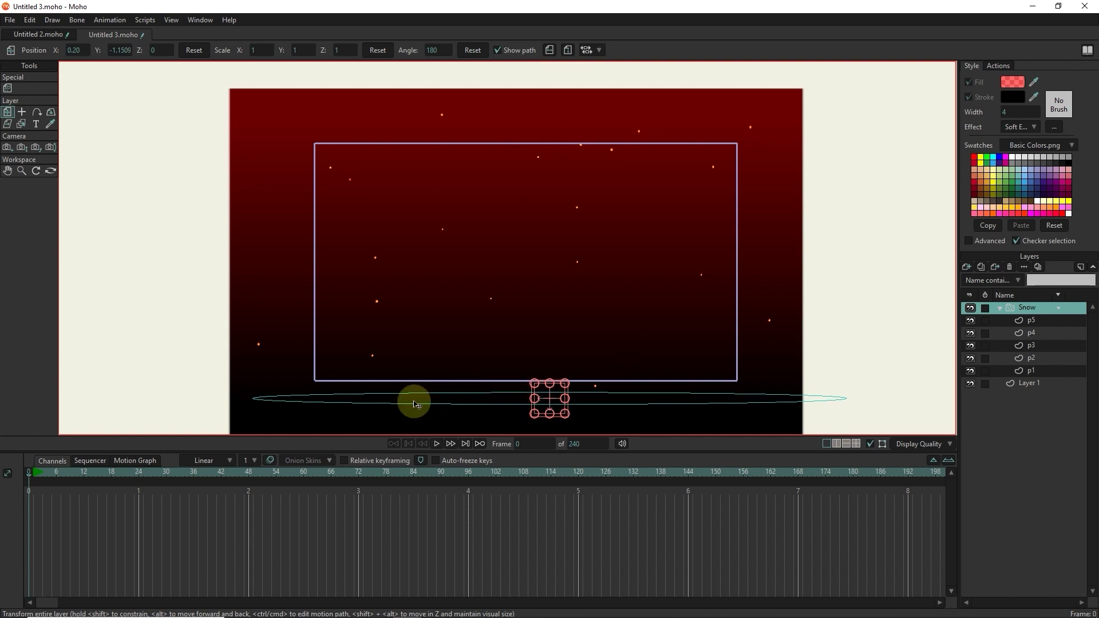
Preview a render of the rising sparks, then return to frame 0.
left_click_drag(123, 474, 191, 477)
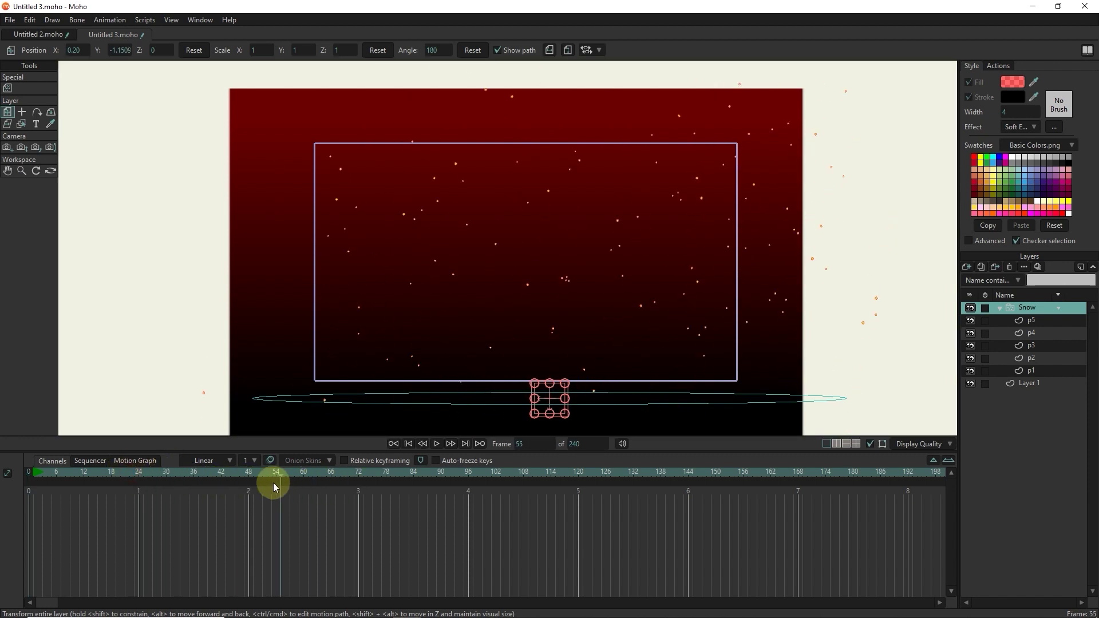
key("ctrl+r")
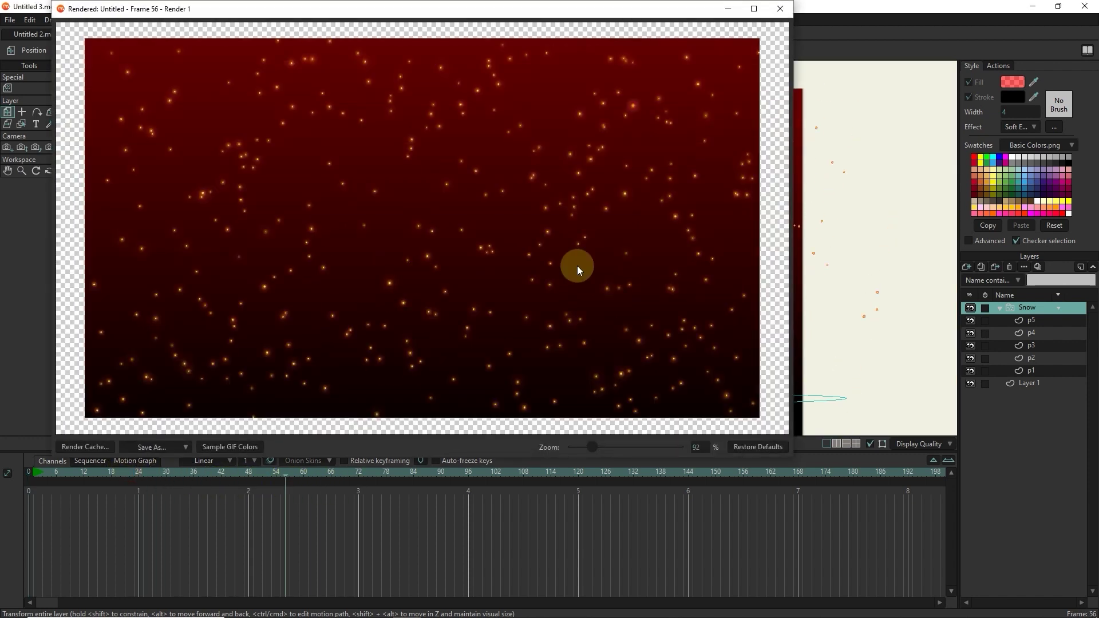
left_click(784, 11)
left_click_drag(67, 476, 13, 479)
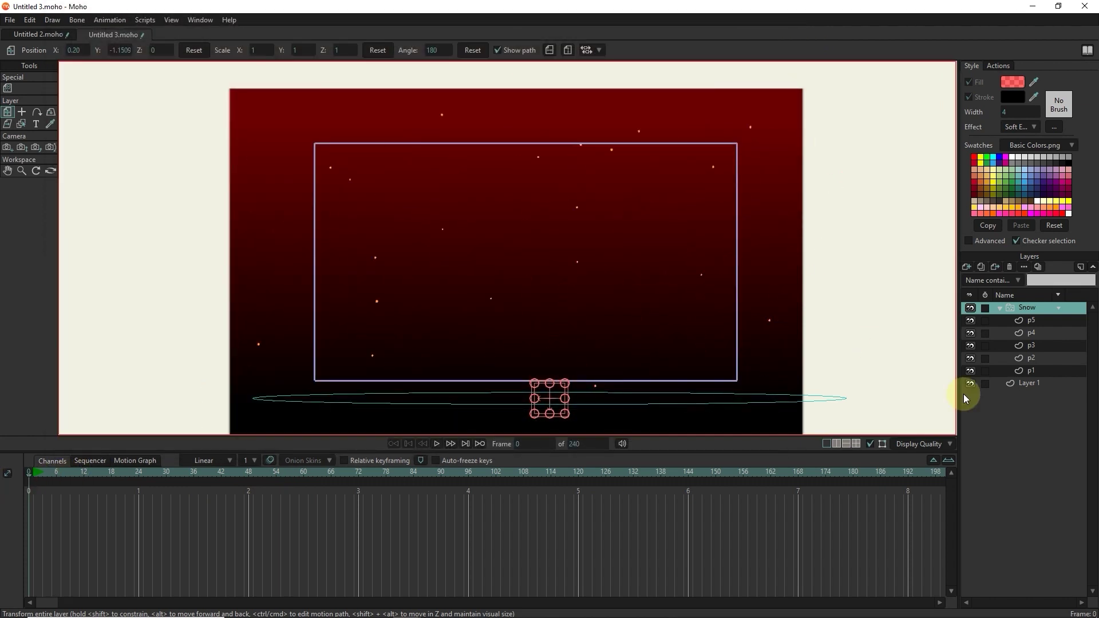
Change the Snow layer's particle count from 500 to 125 in its Particles settings.
double_click(1029, 309)
left_click(773, 109)
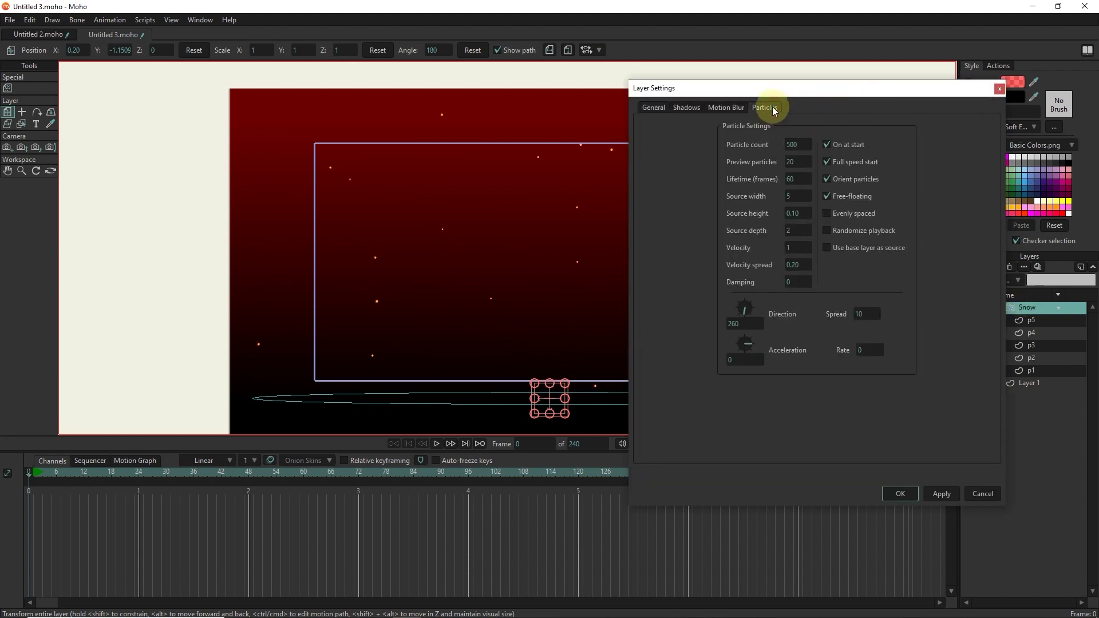
left_click(798, 148)
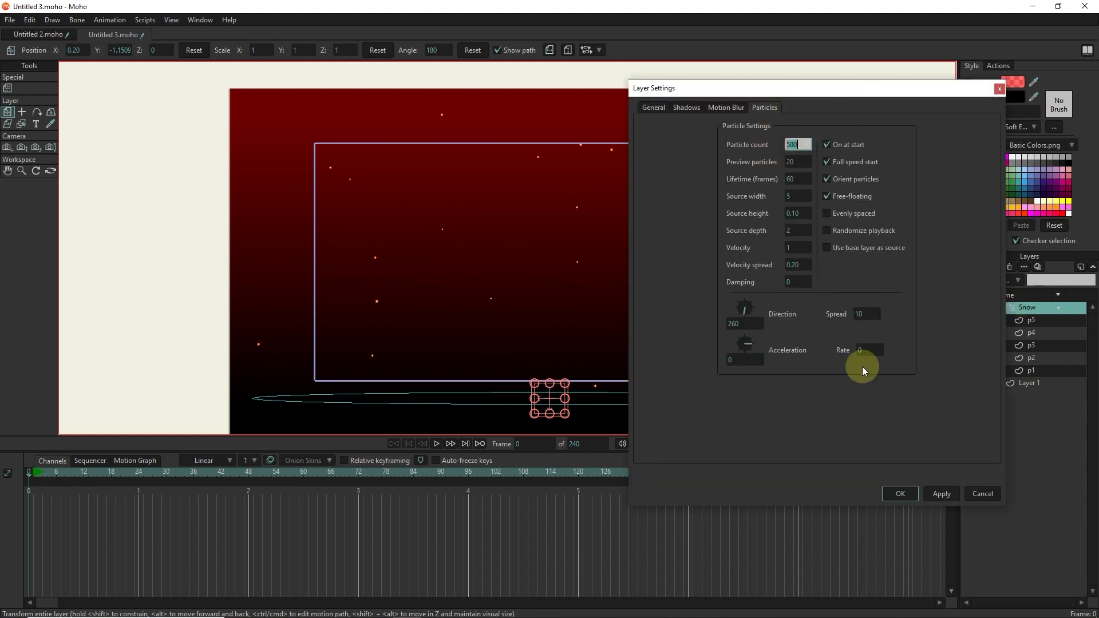
type("125")
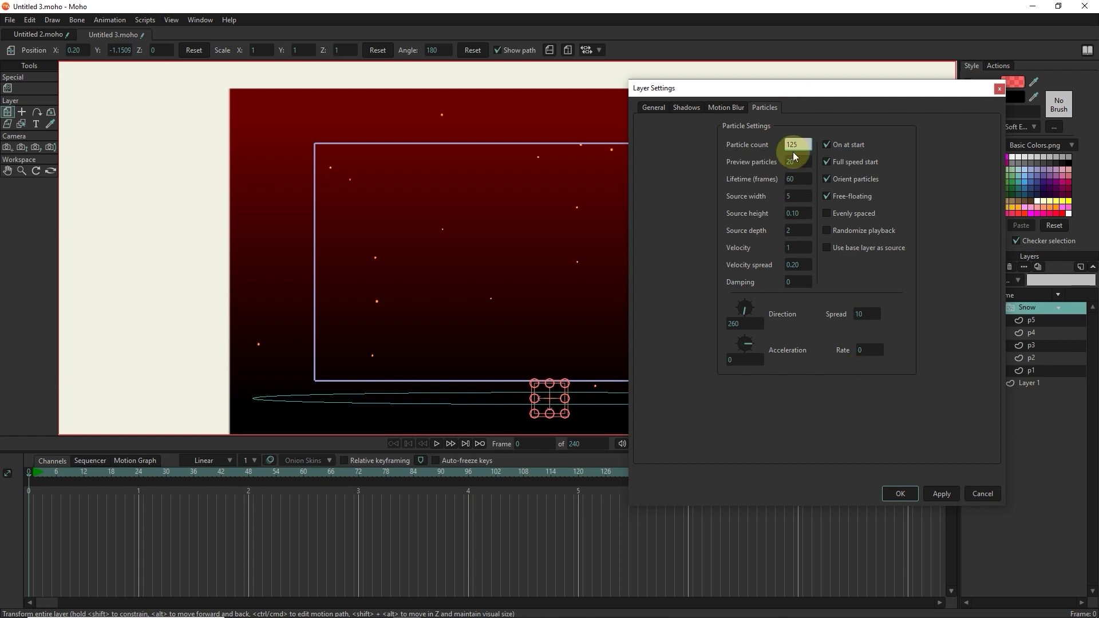
left_click(904, 492)
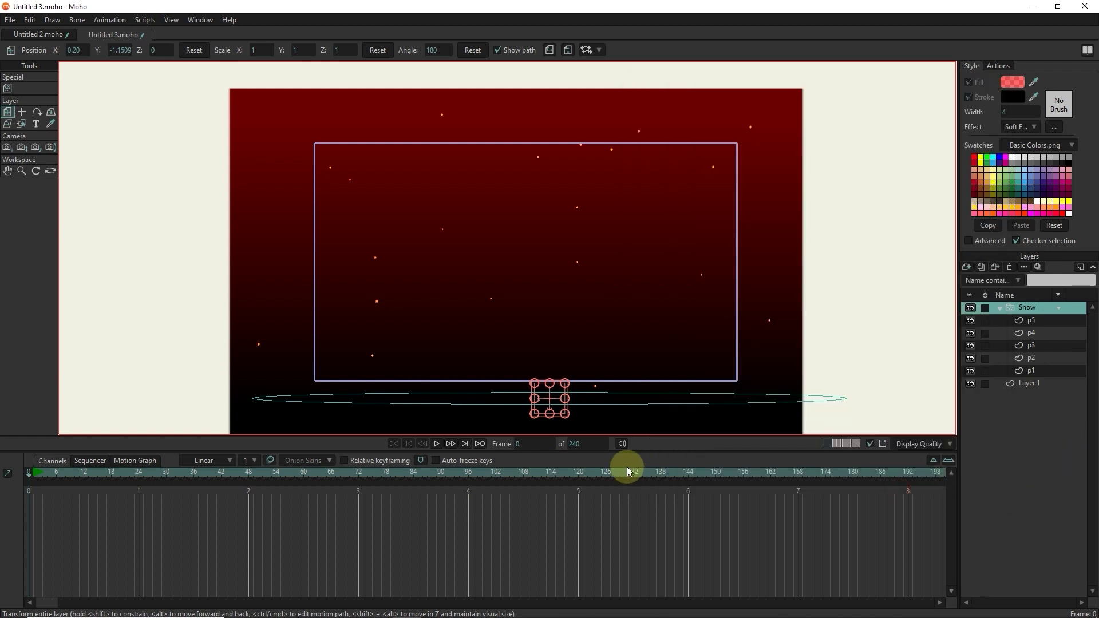
left_click_drag(235, 473, 24, 432)
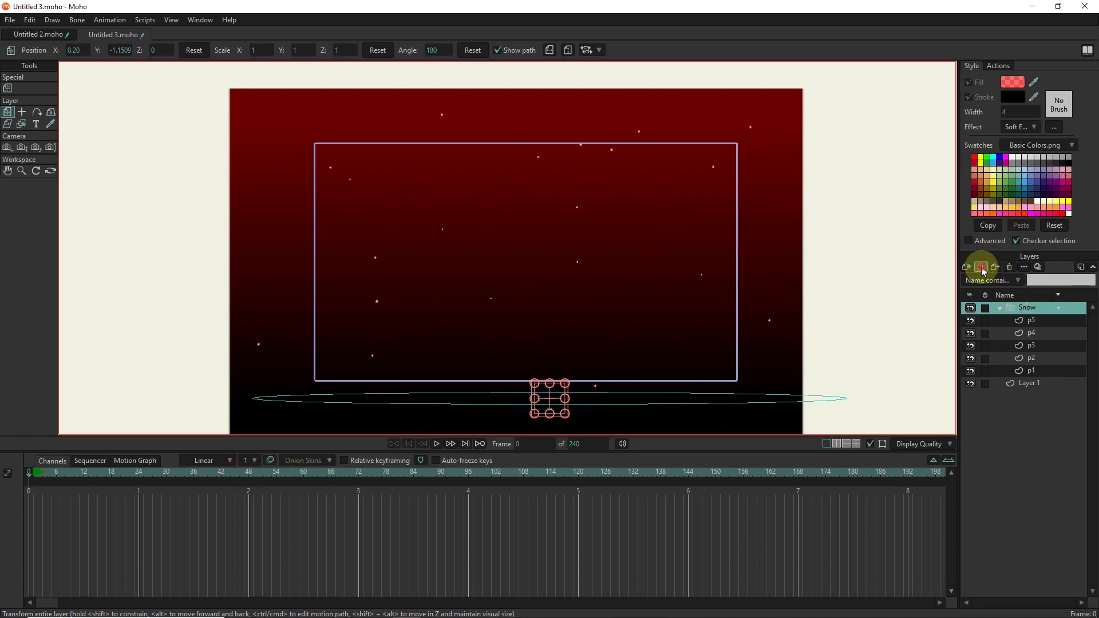
Duplicate the Snow layer to create Snow 2 and collapse its group.
left_click(982, 268)
double_click(1010, 309)
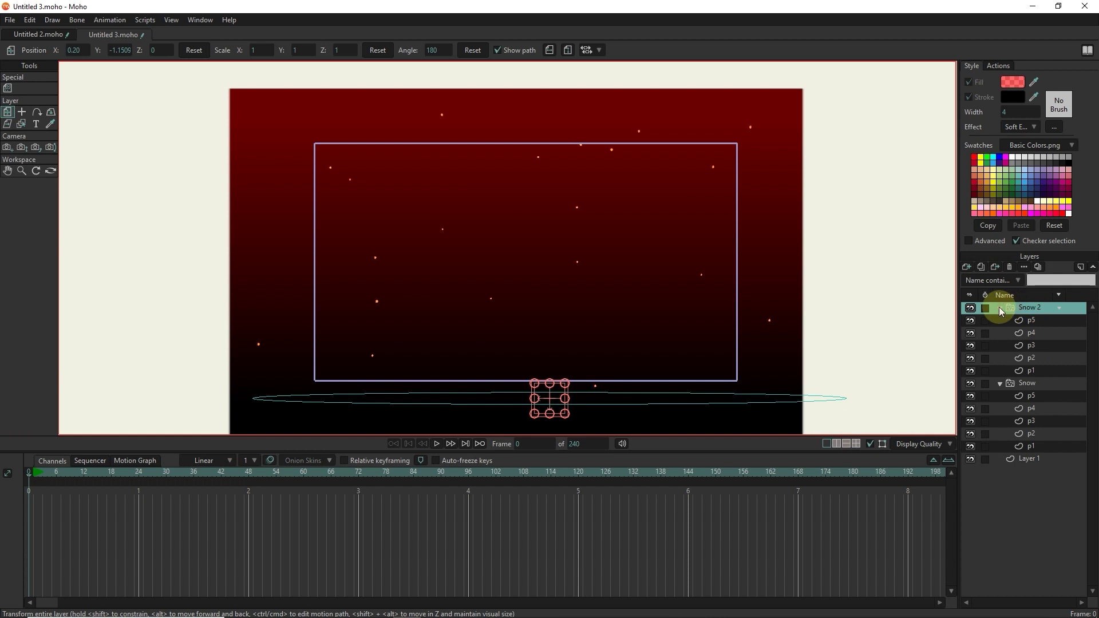
left_click(1001, 309)
Give Snow 2 85% opacity and a blur radius of 5.
double_click(1022, 309)
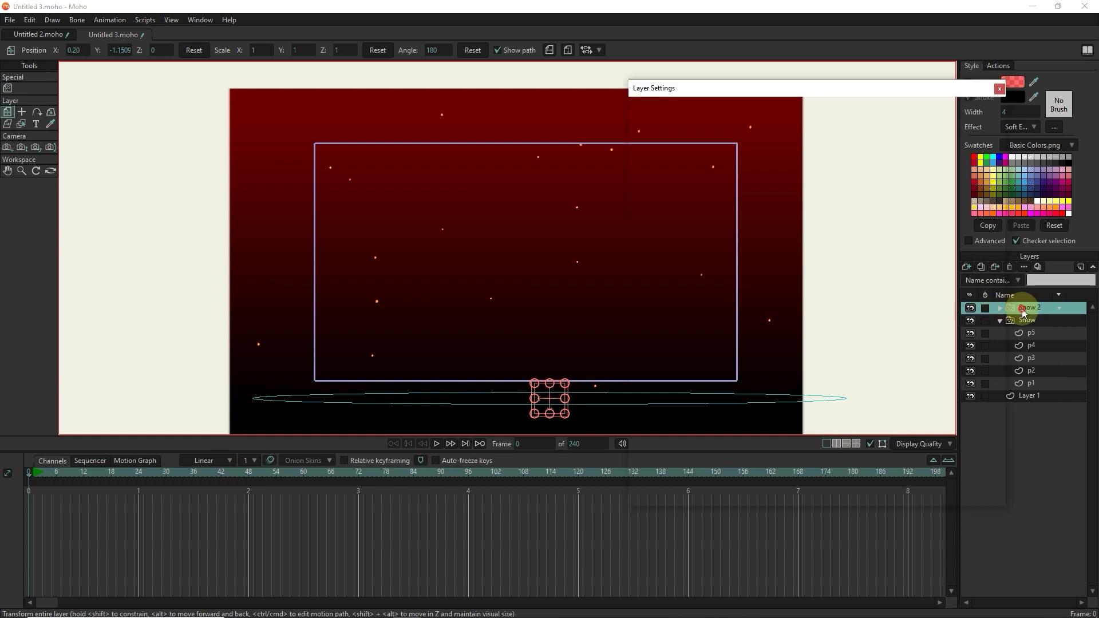
left_click(732, 214)
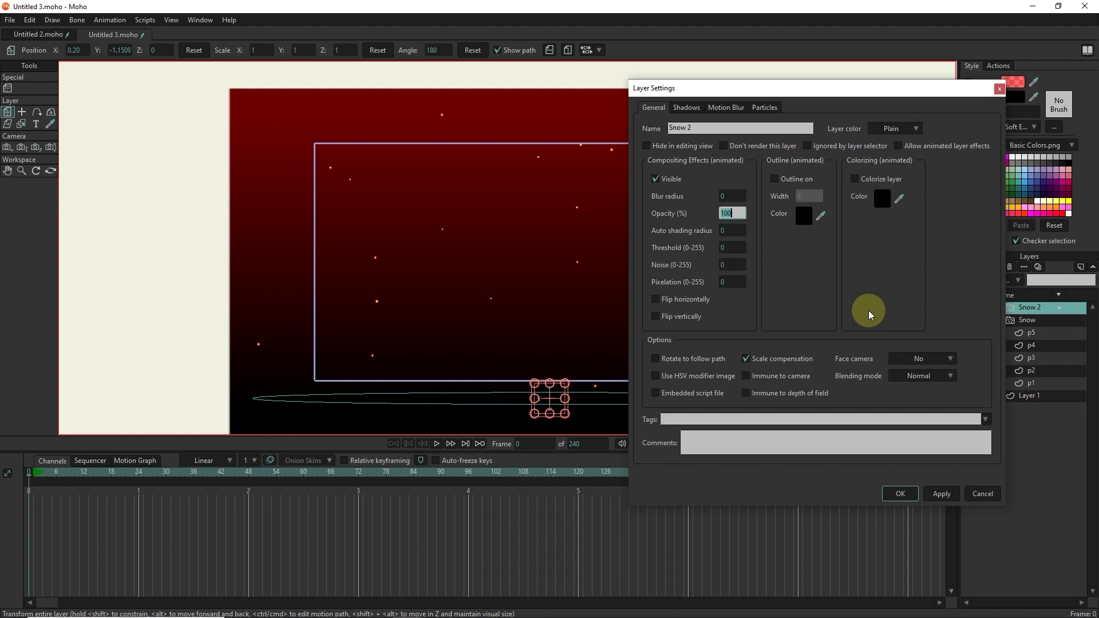
type("85")
left_click(731, 196)
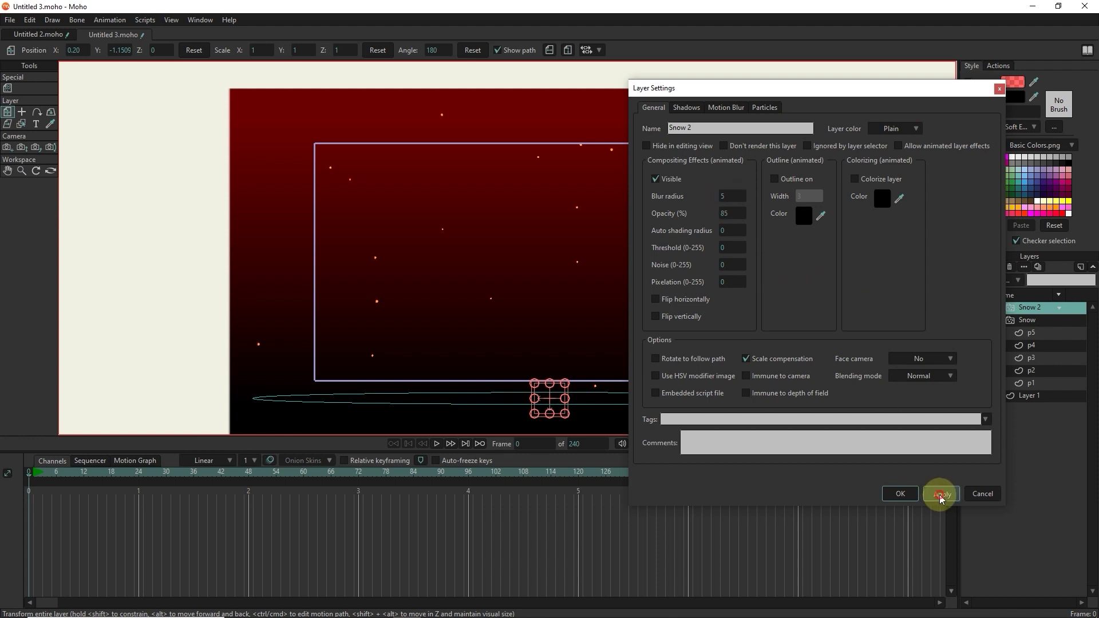
left_click(900, 493)
Render a preview of frame 30.
left_click(166, 473)
left_click(166, 473)
key("ctrl+r")
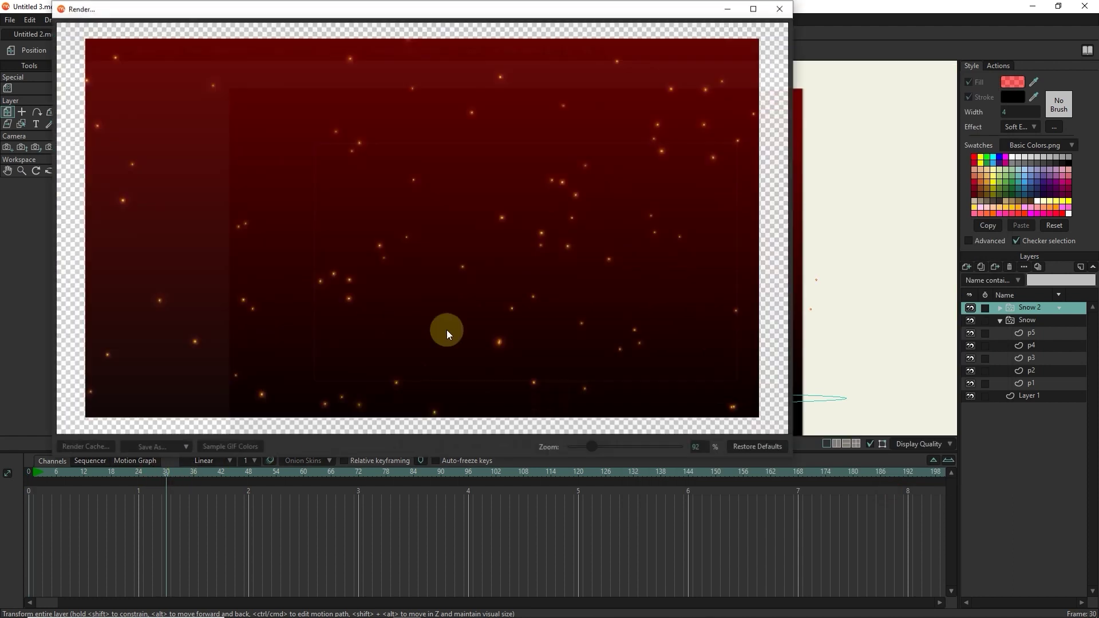
scroll(448, 195, "up", 4)
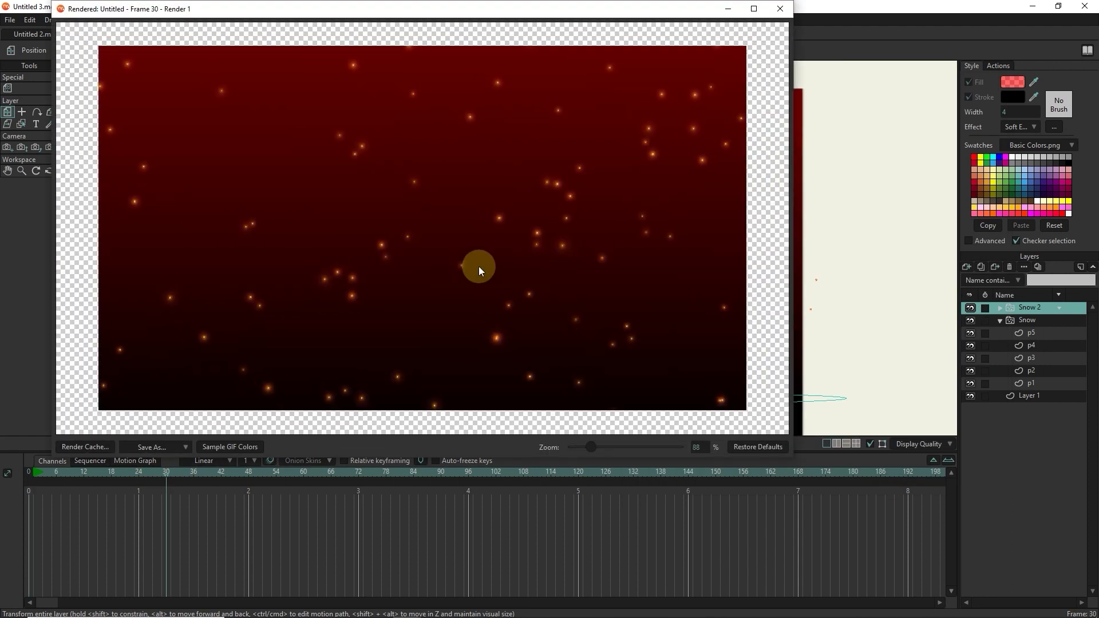
Set Snow 2's blending mode to Screen.
left_click(780, 9)
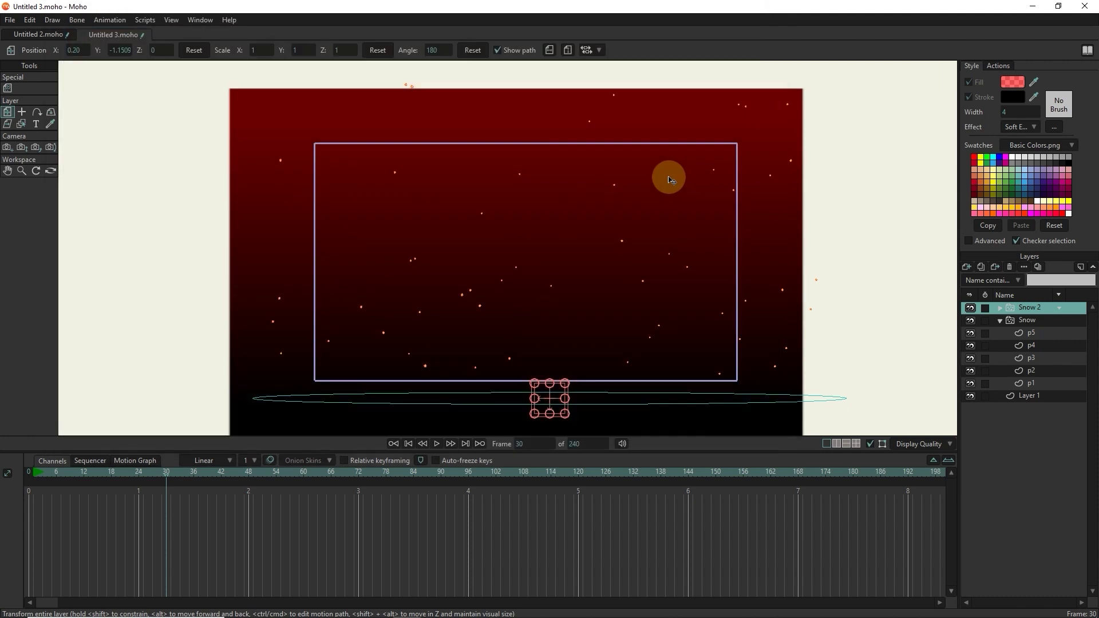
double_click(1018, 309)
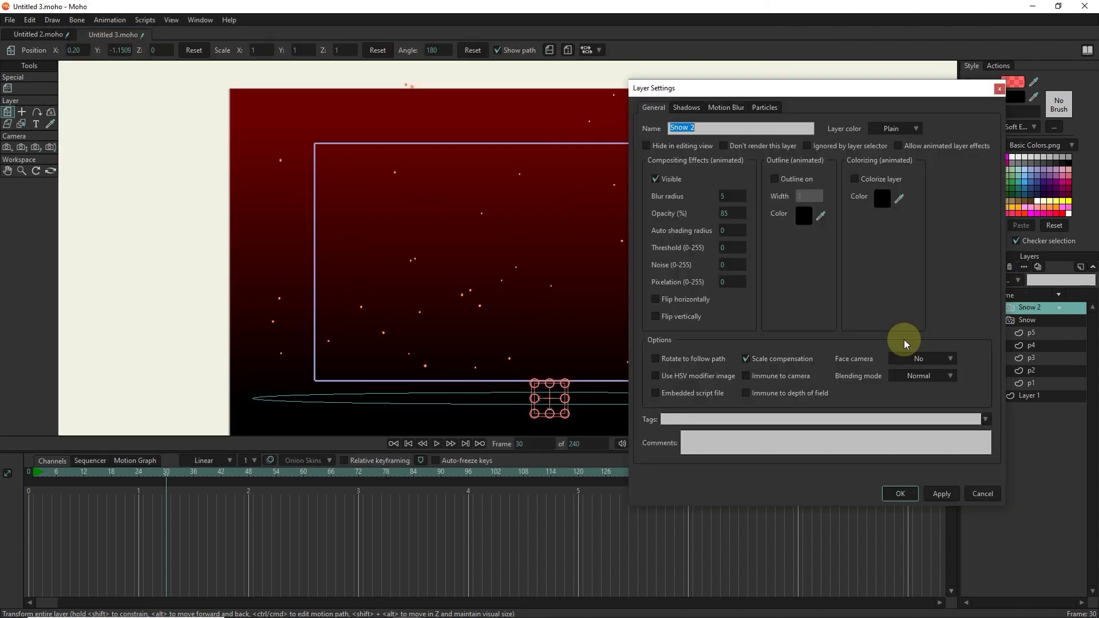
left_click(901, 381)
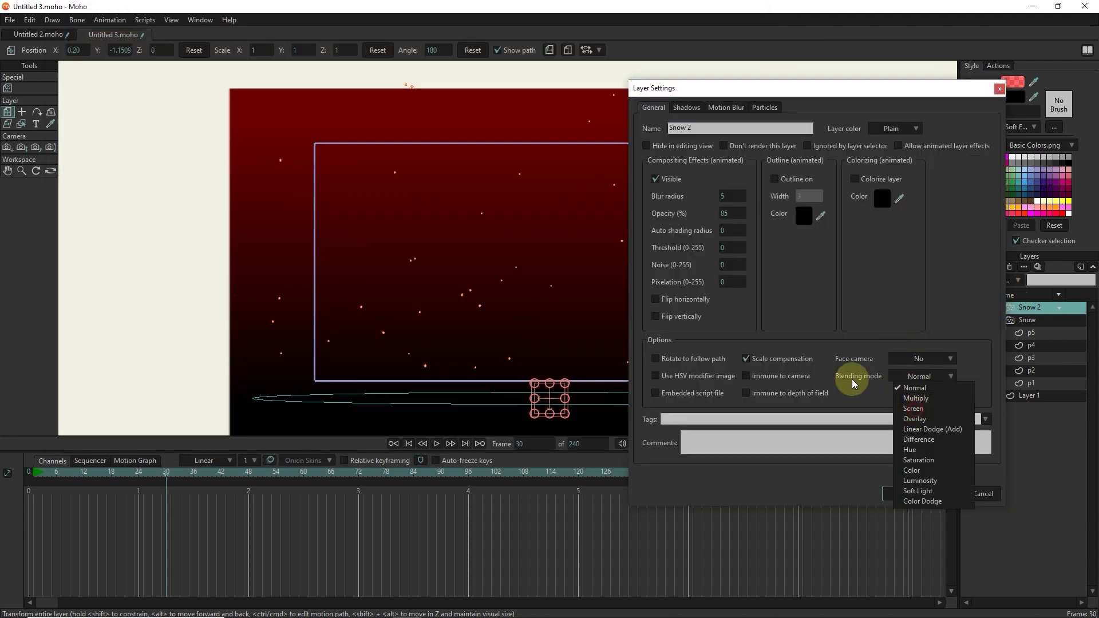
left_click(919, 411)
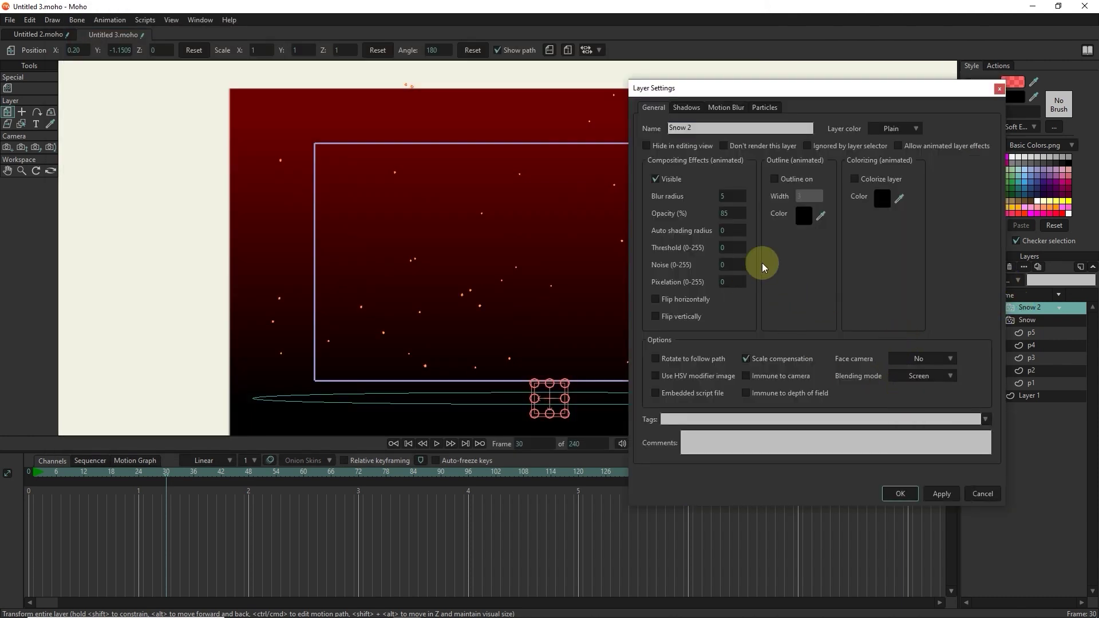
left_click(900, 493)
Preview frame 39, then rewind to the first frame and play the animation.
left_click(208, 472)
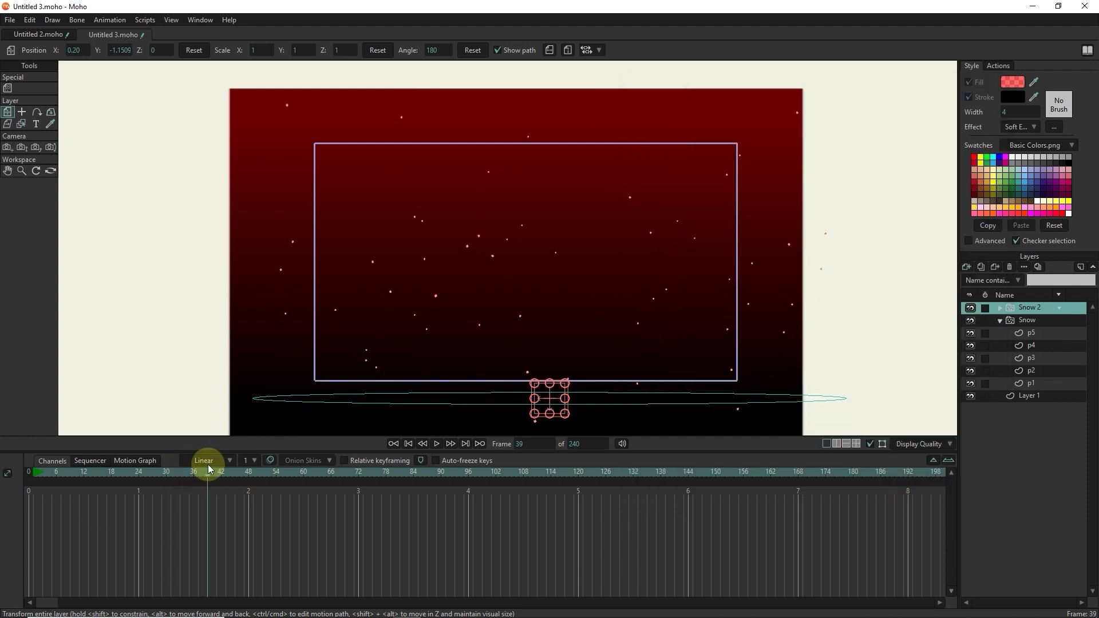
key("ctrl+r")
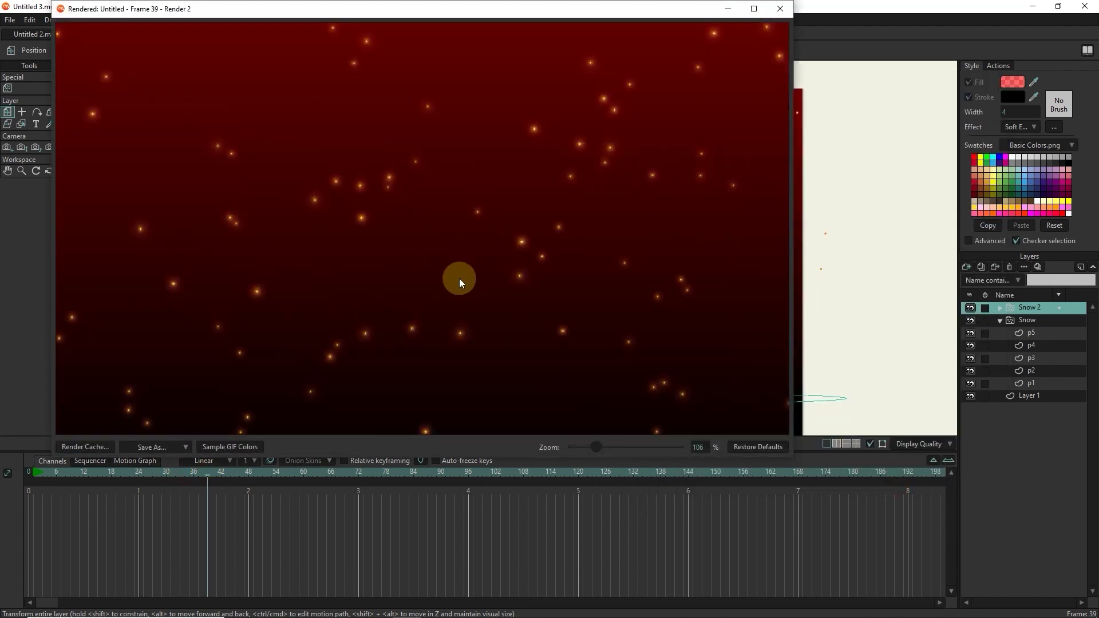
scroll(373, 296, "down", 2)
left_click(781, 9)
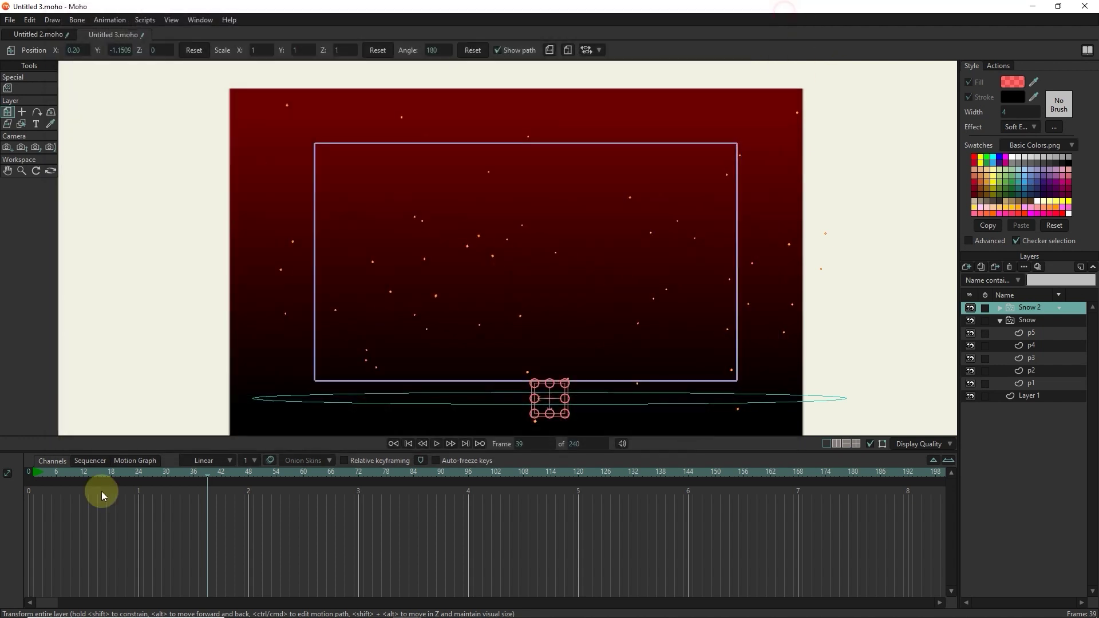
key("shift+ctrl+Left")
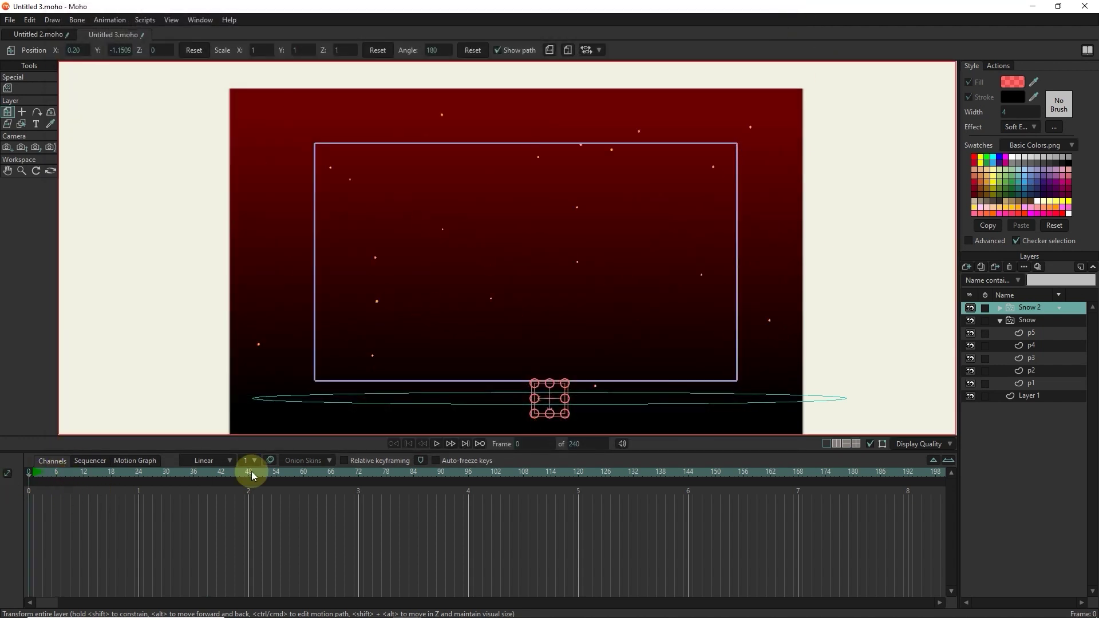
left_click(434, 444)
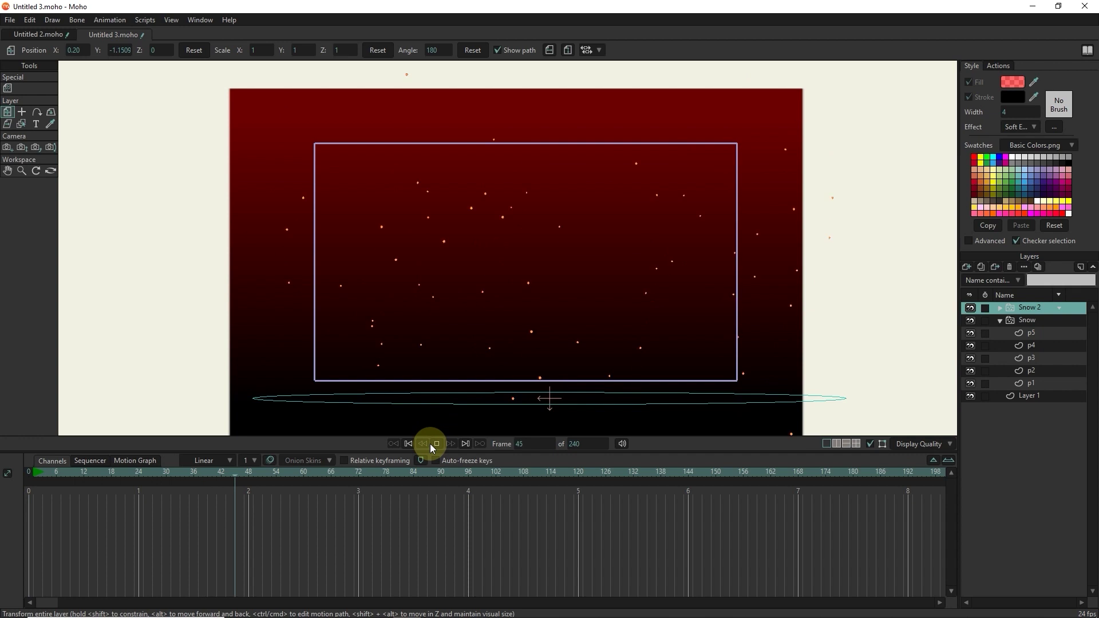
Stop playback and export the animation as Untitled 3.mp4 in MP4 (MPEG4-AAC) format.
left_click(433, 445)
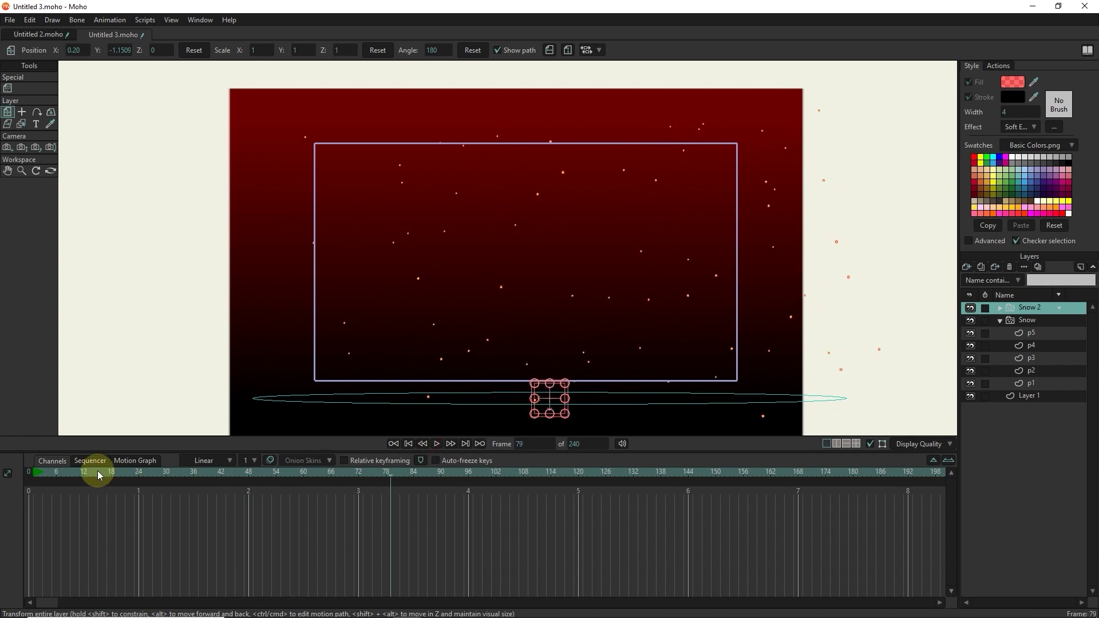
left_click(10, 19)
left_click(34, 256)
left_click(658, 482)
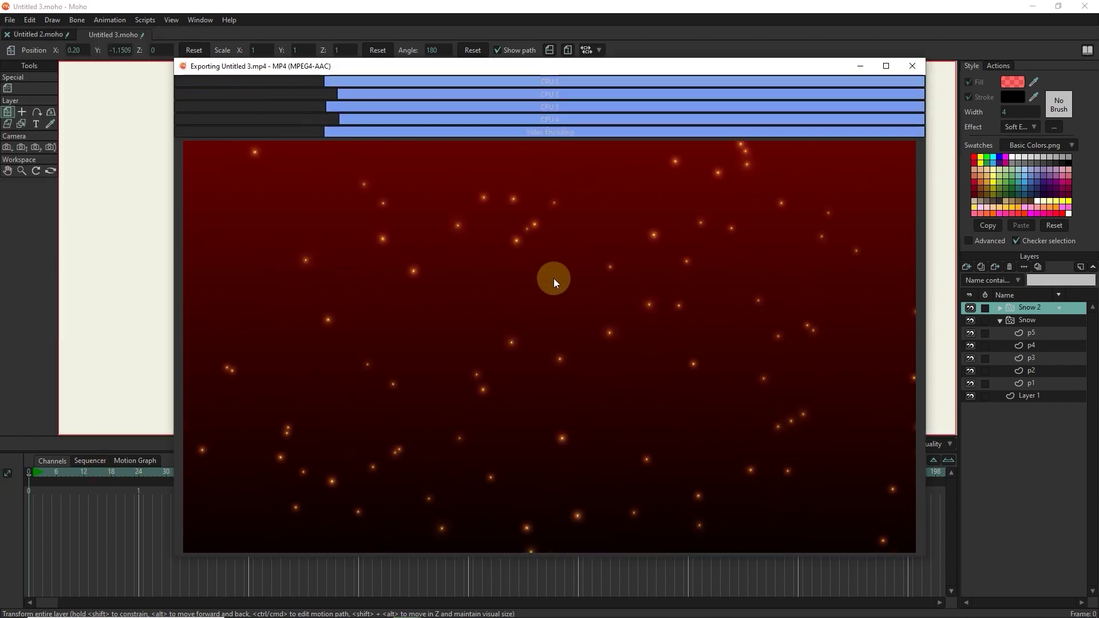